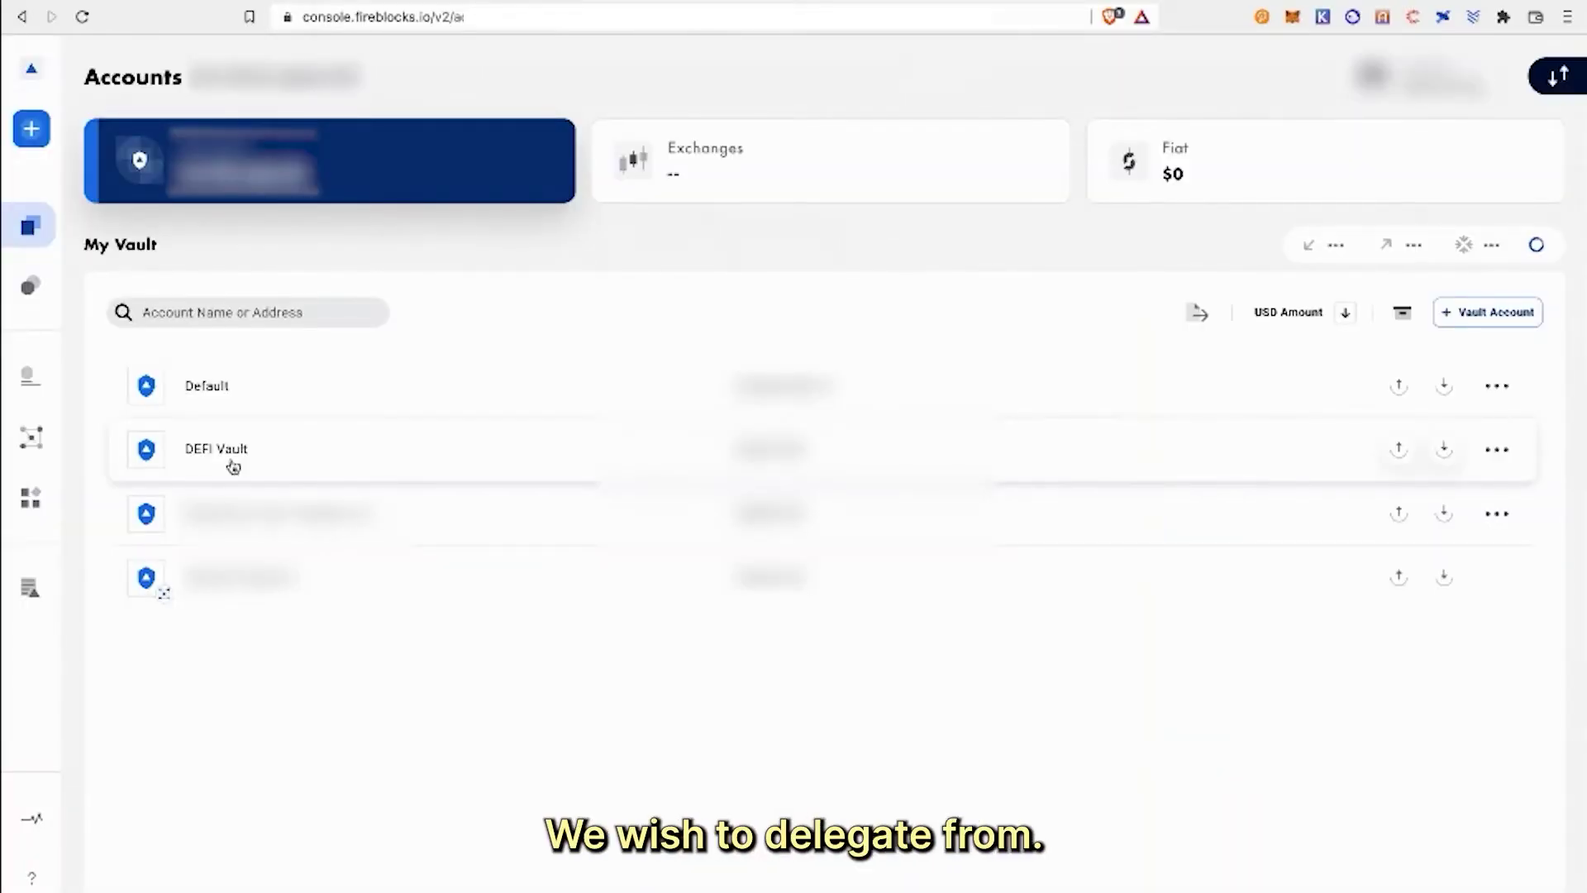
- Open the DEFI Vault account to view its ETH, GRT, VID and DOT balances
left_click(234, 460)
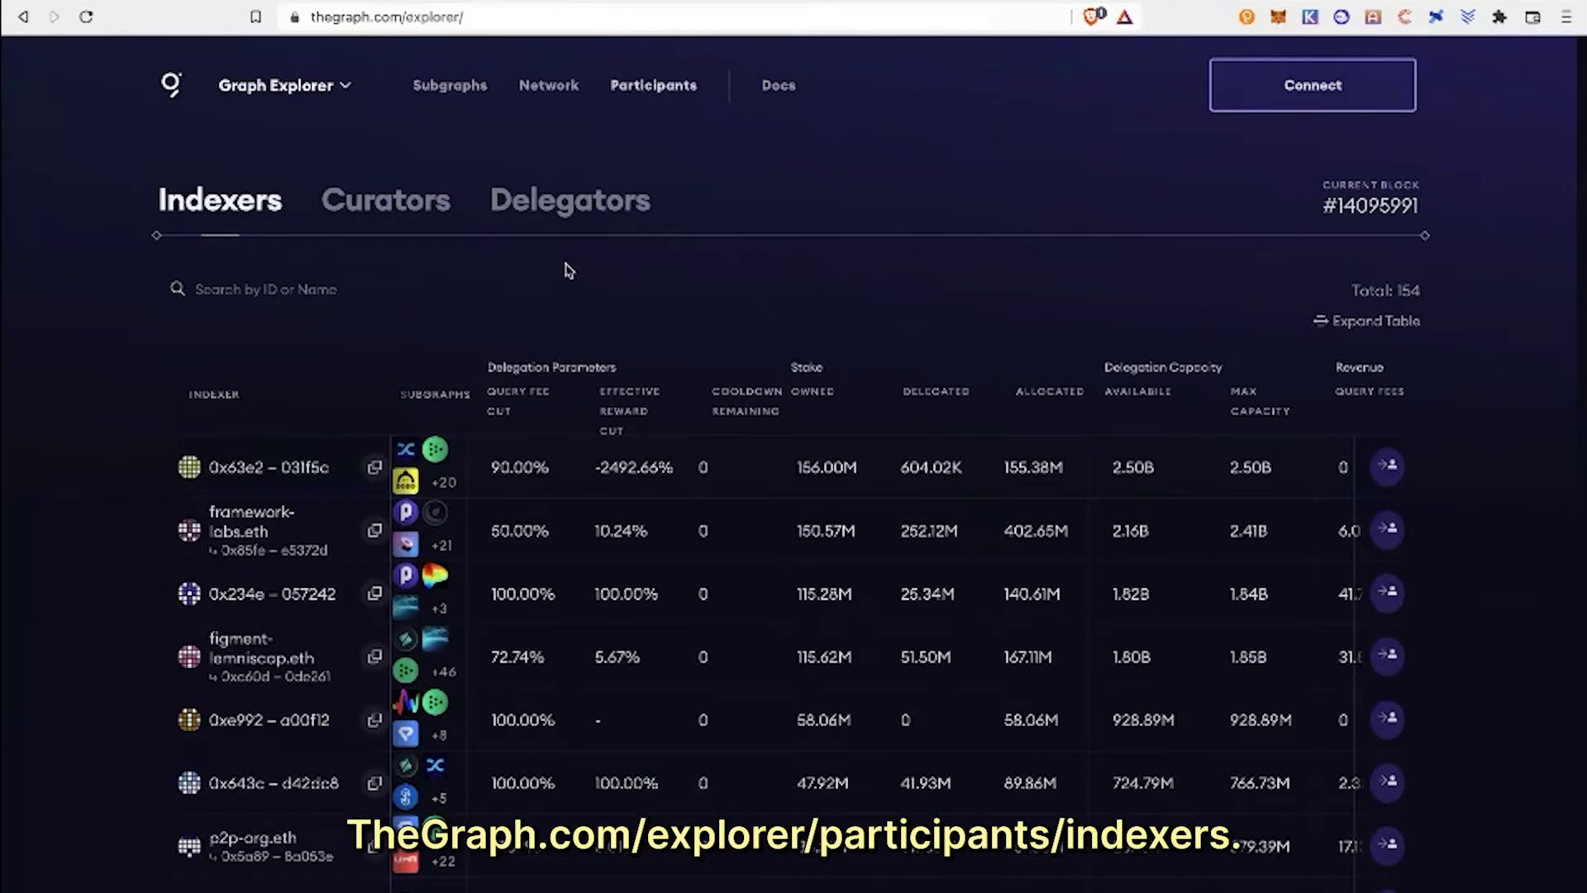
- Connect the vault's wallet via WalletConnect and view the profile's delegations to indexers
left_click(1276, 98)
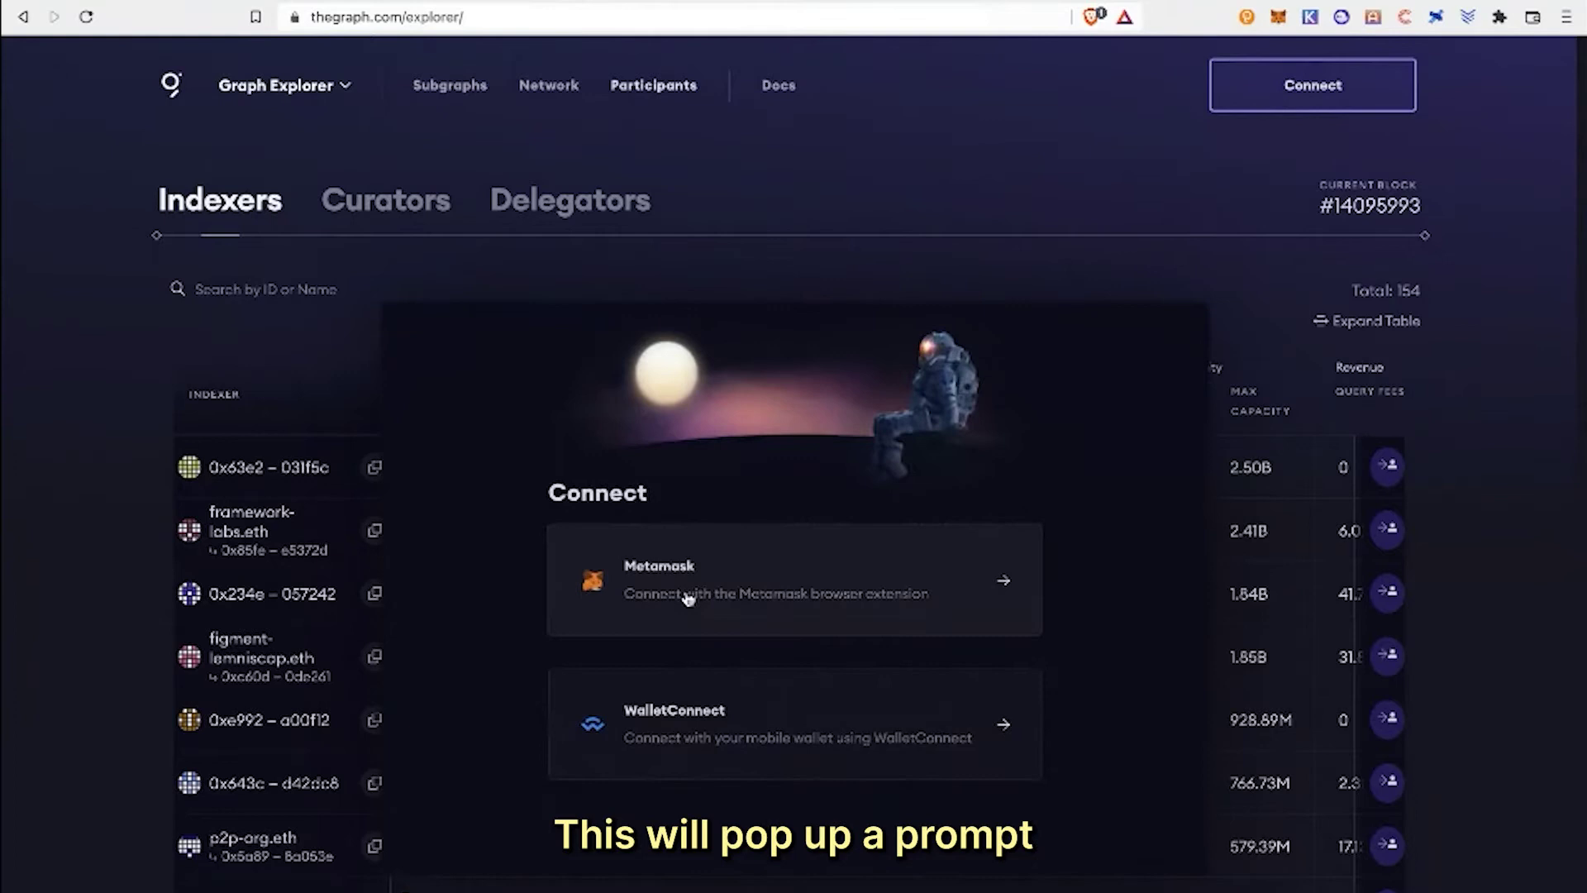
left_click(743, 724)
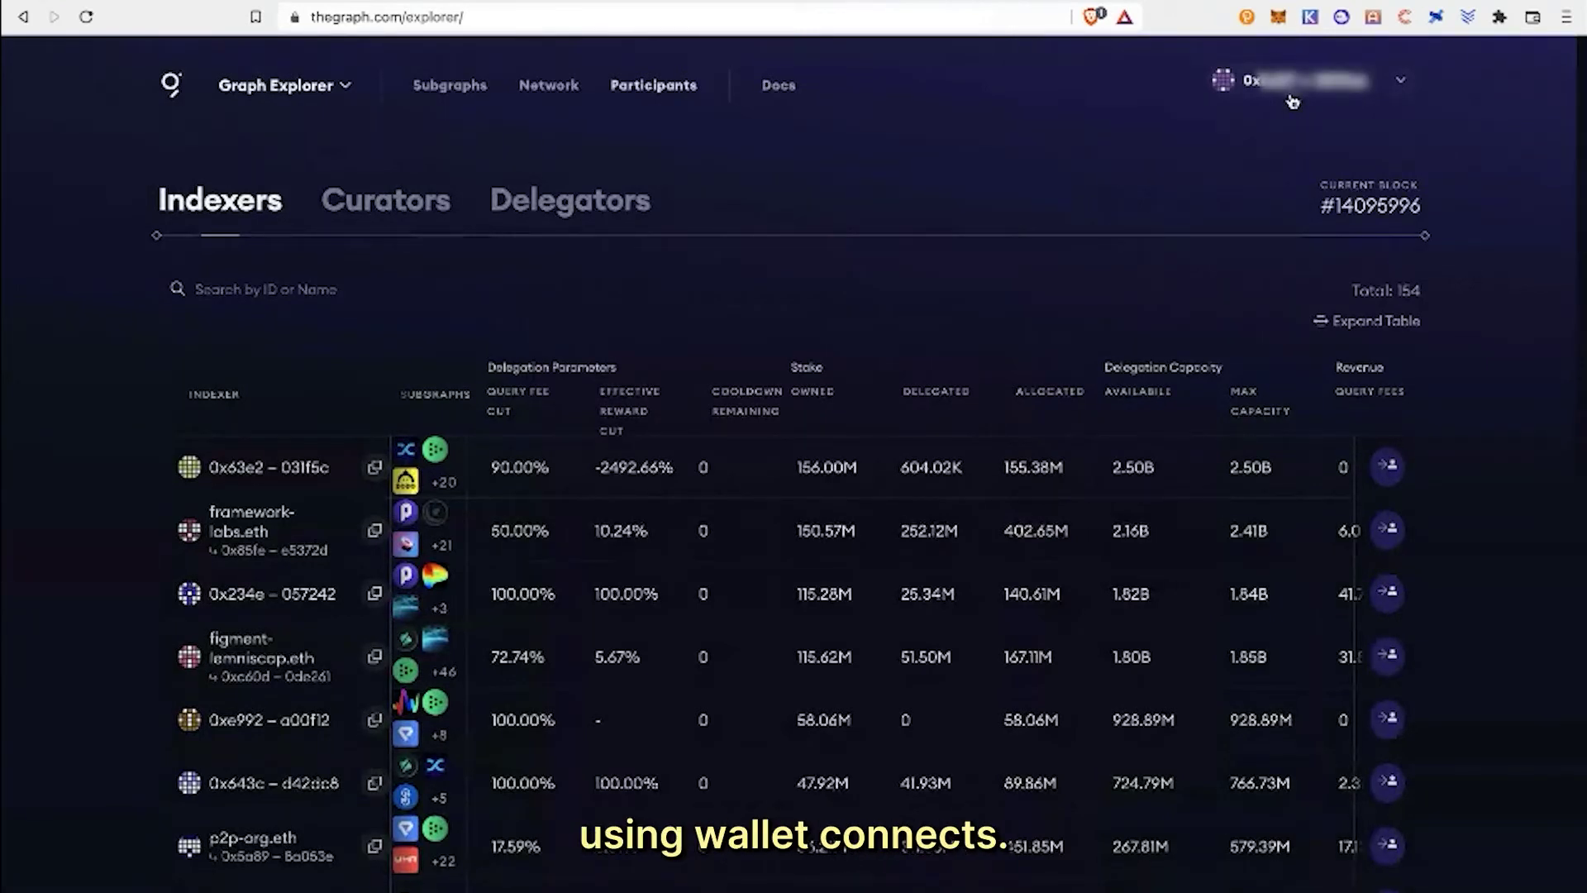
left_click(1341, 89)
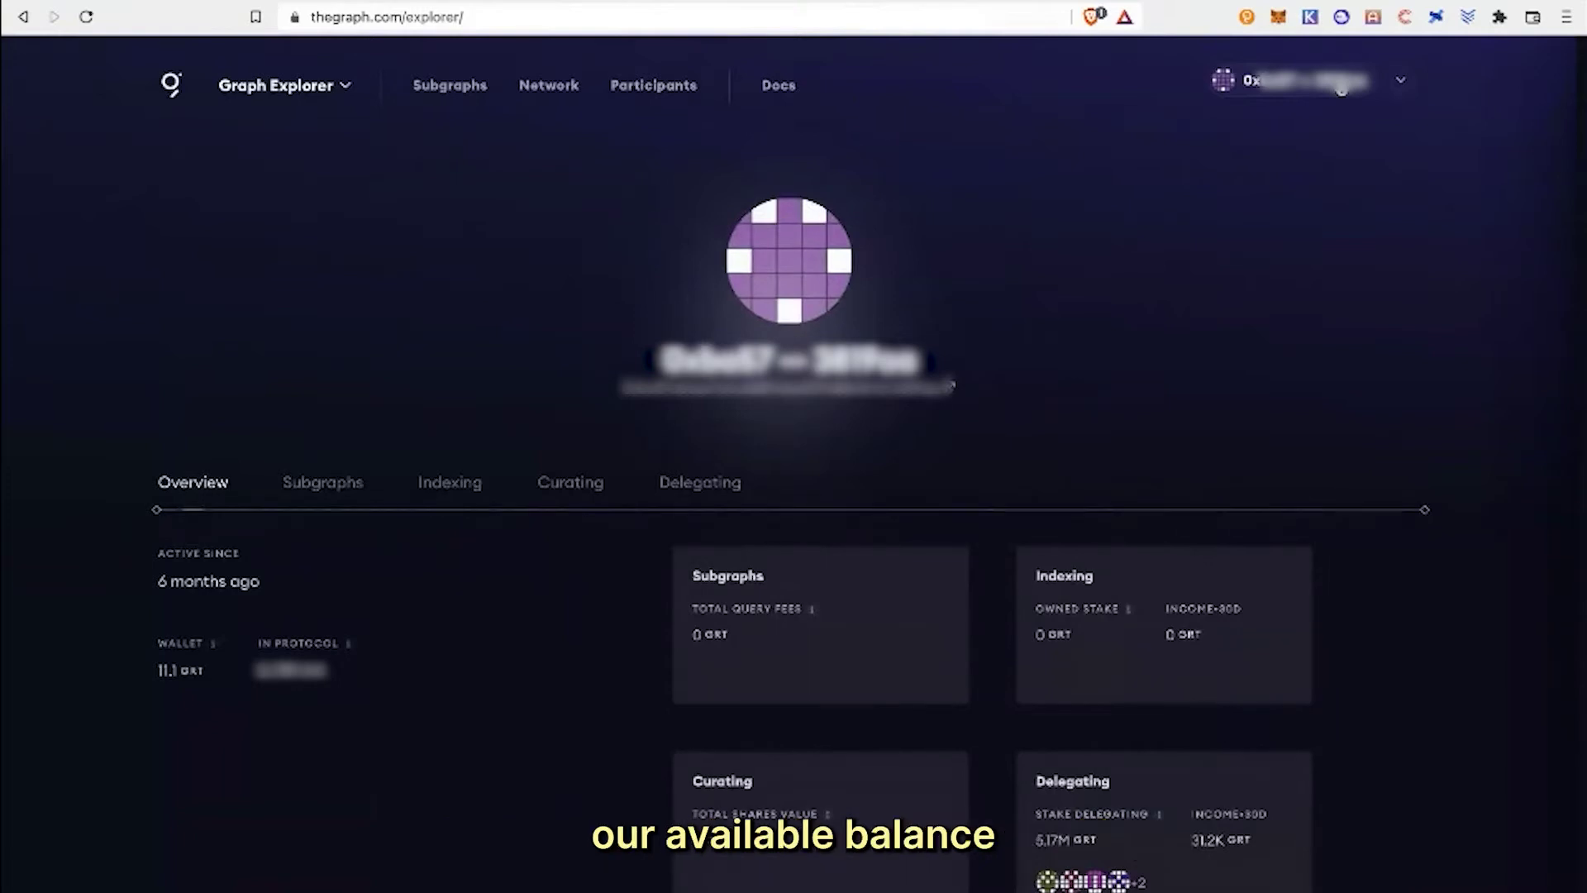
mouse_move(160, 674)
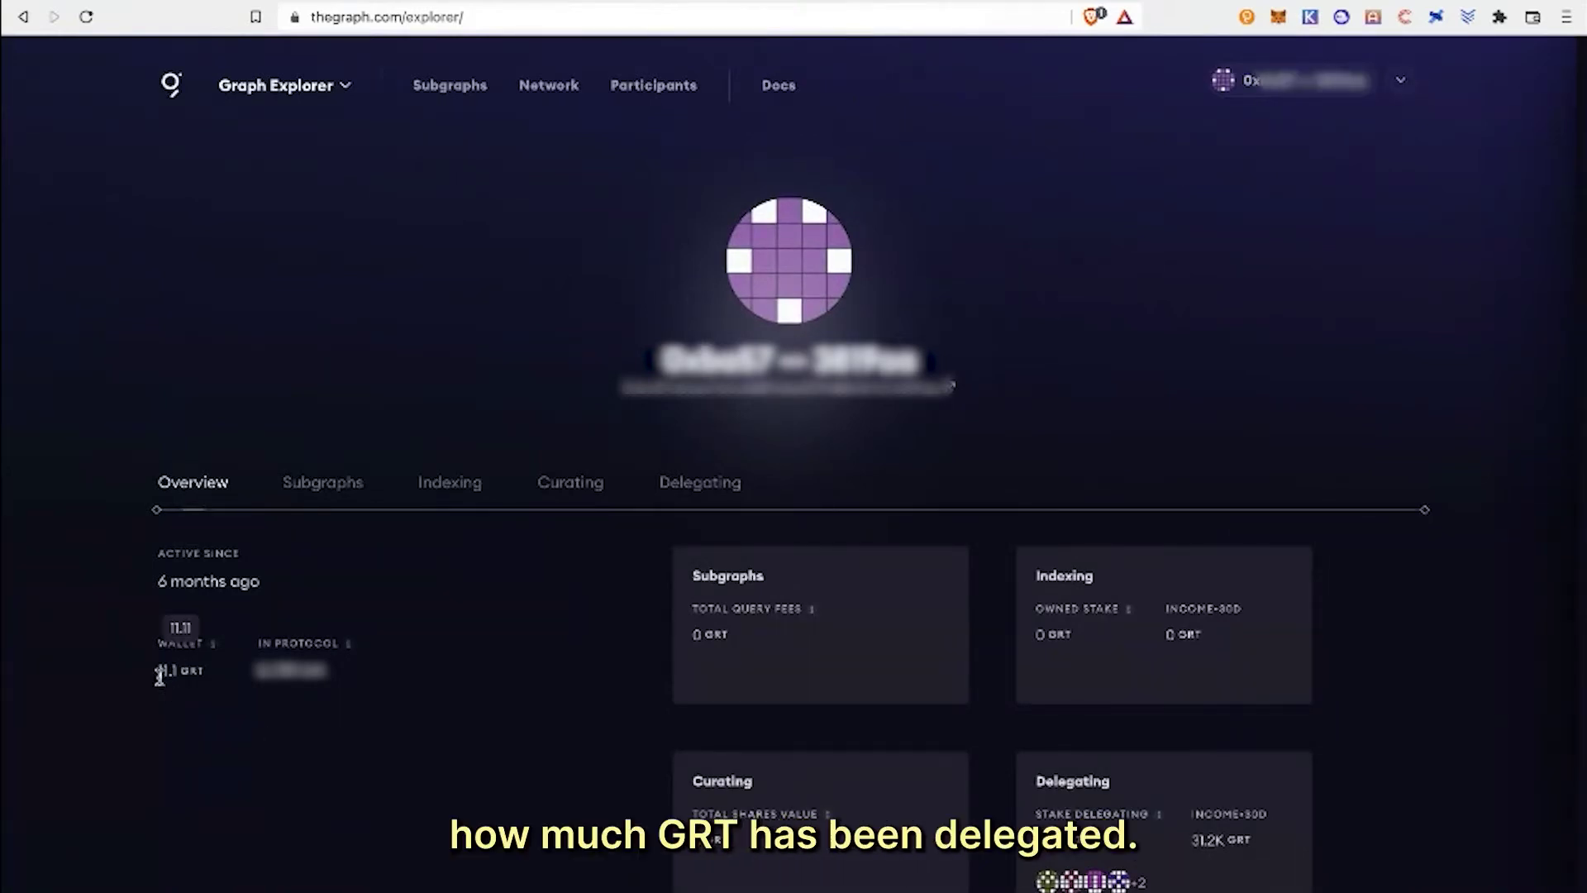
mouse_move(291, 671)
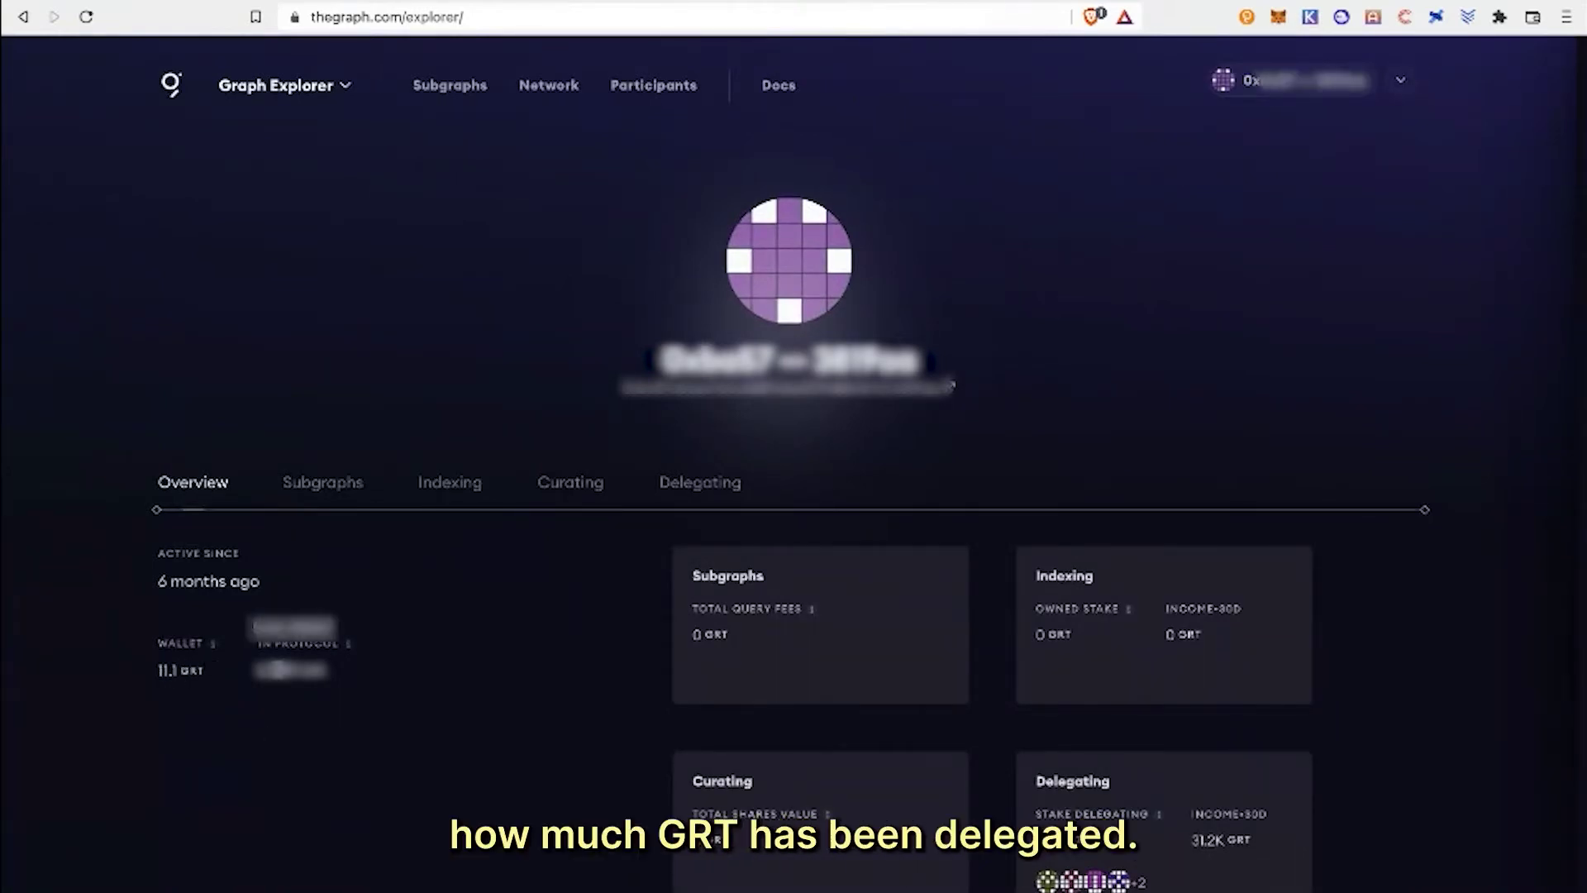
left_click(425, 485)
left_click(709, 495)
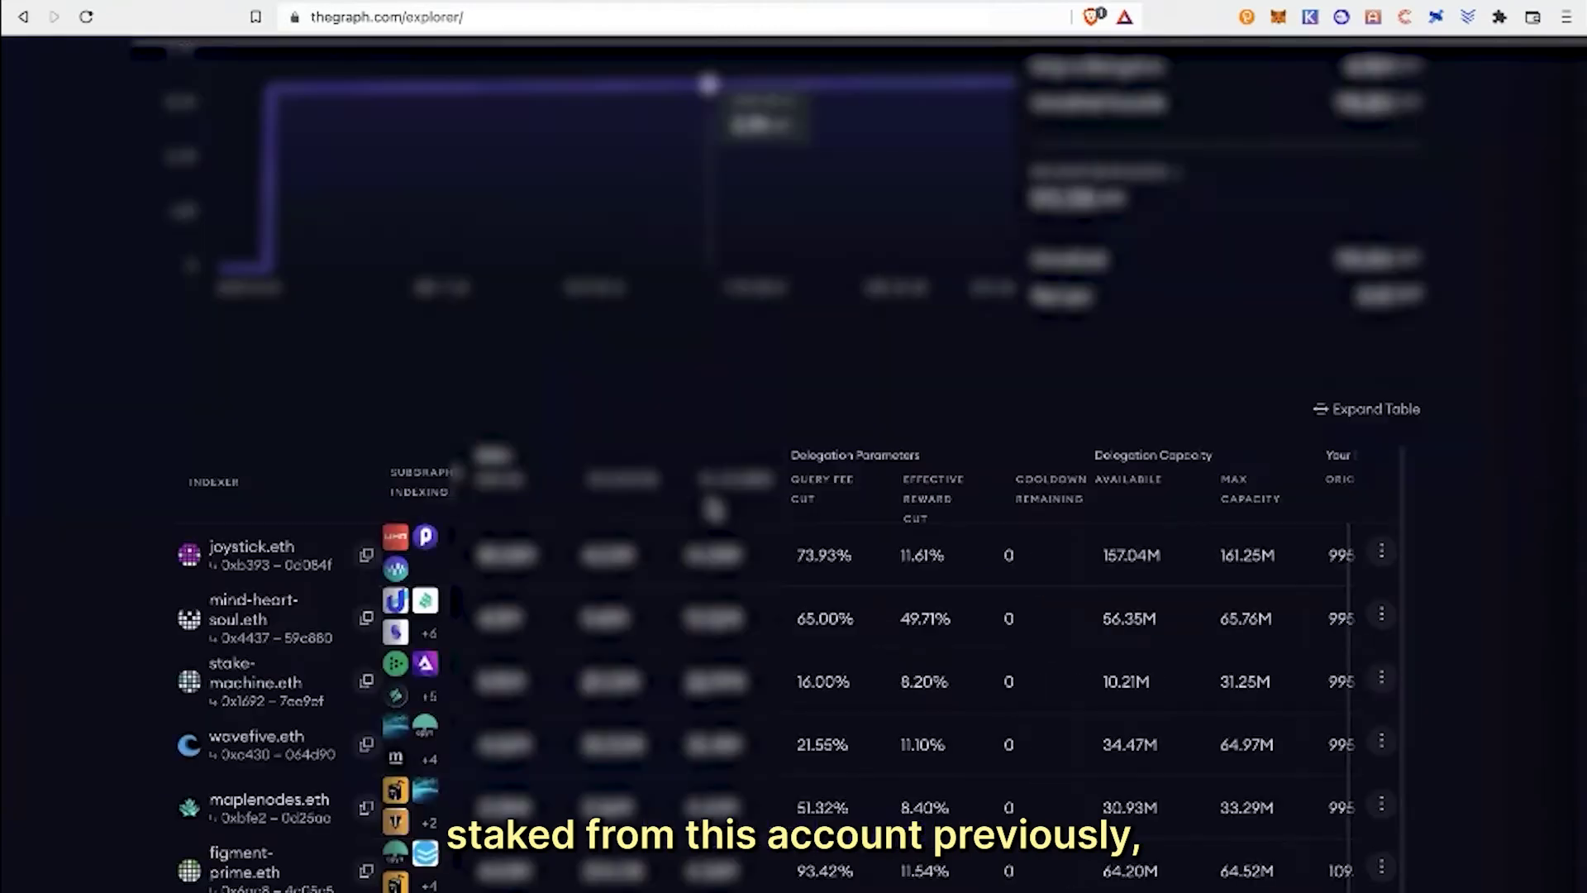
scroll(712, 508, "down", 1)
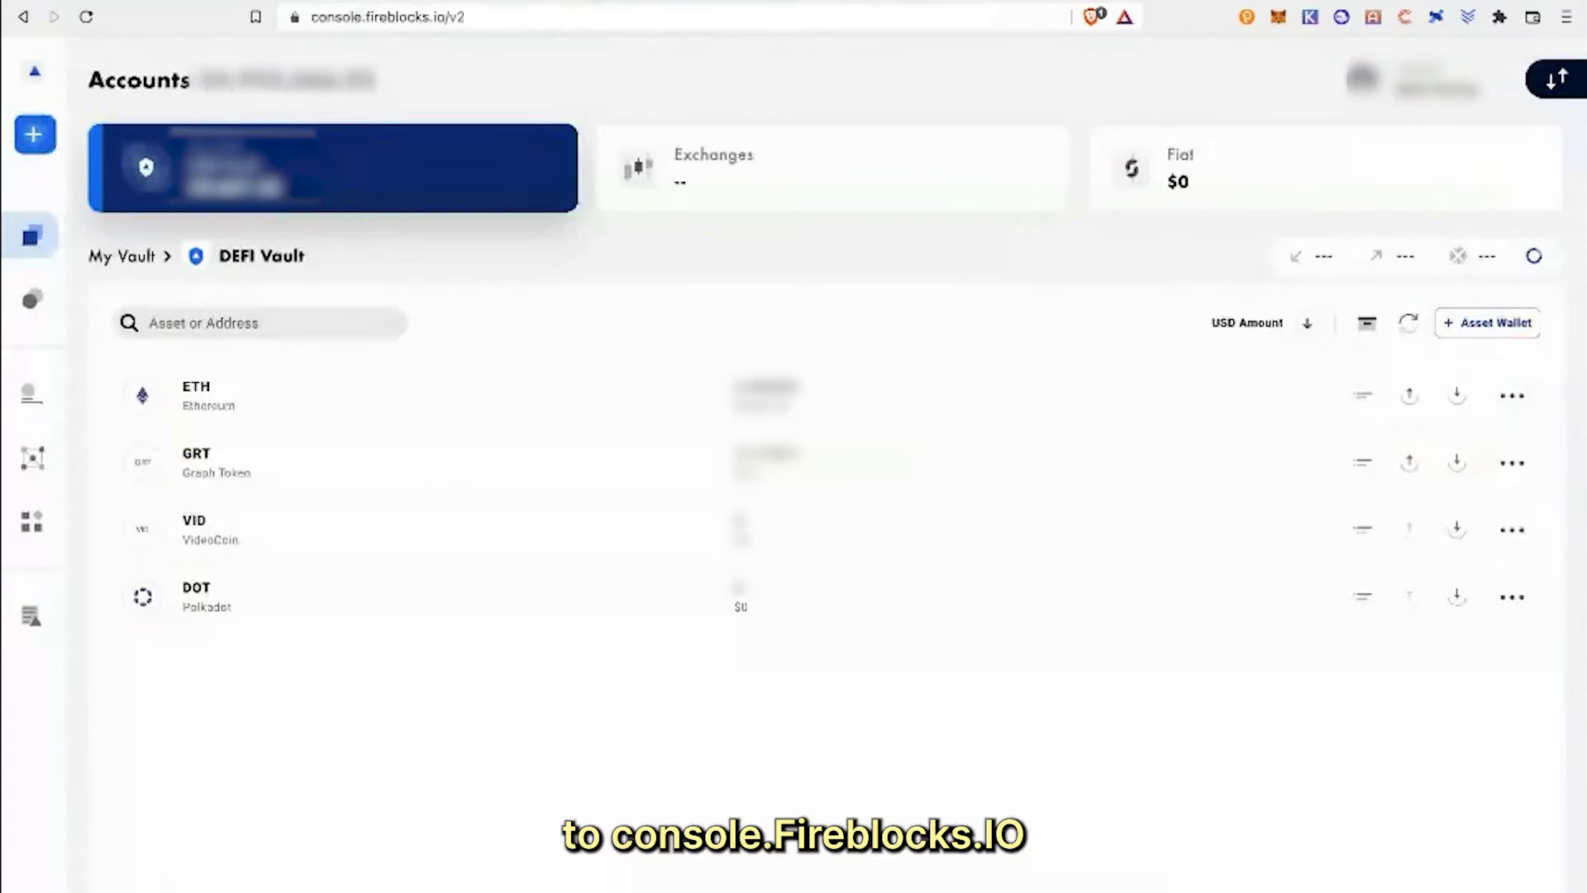
- Go from the DEFI Vault asset list to the DeFi Apps page
mouse_move(4, 252)
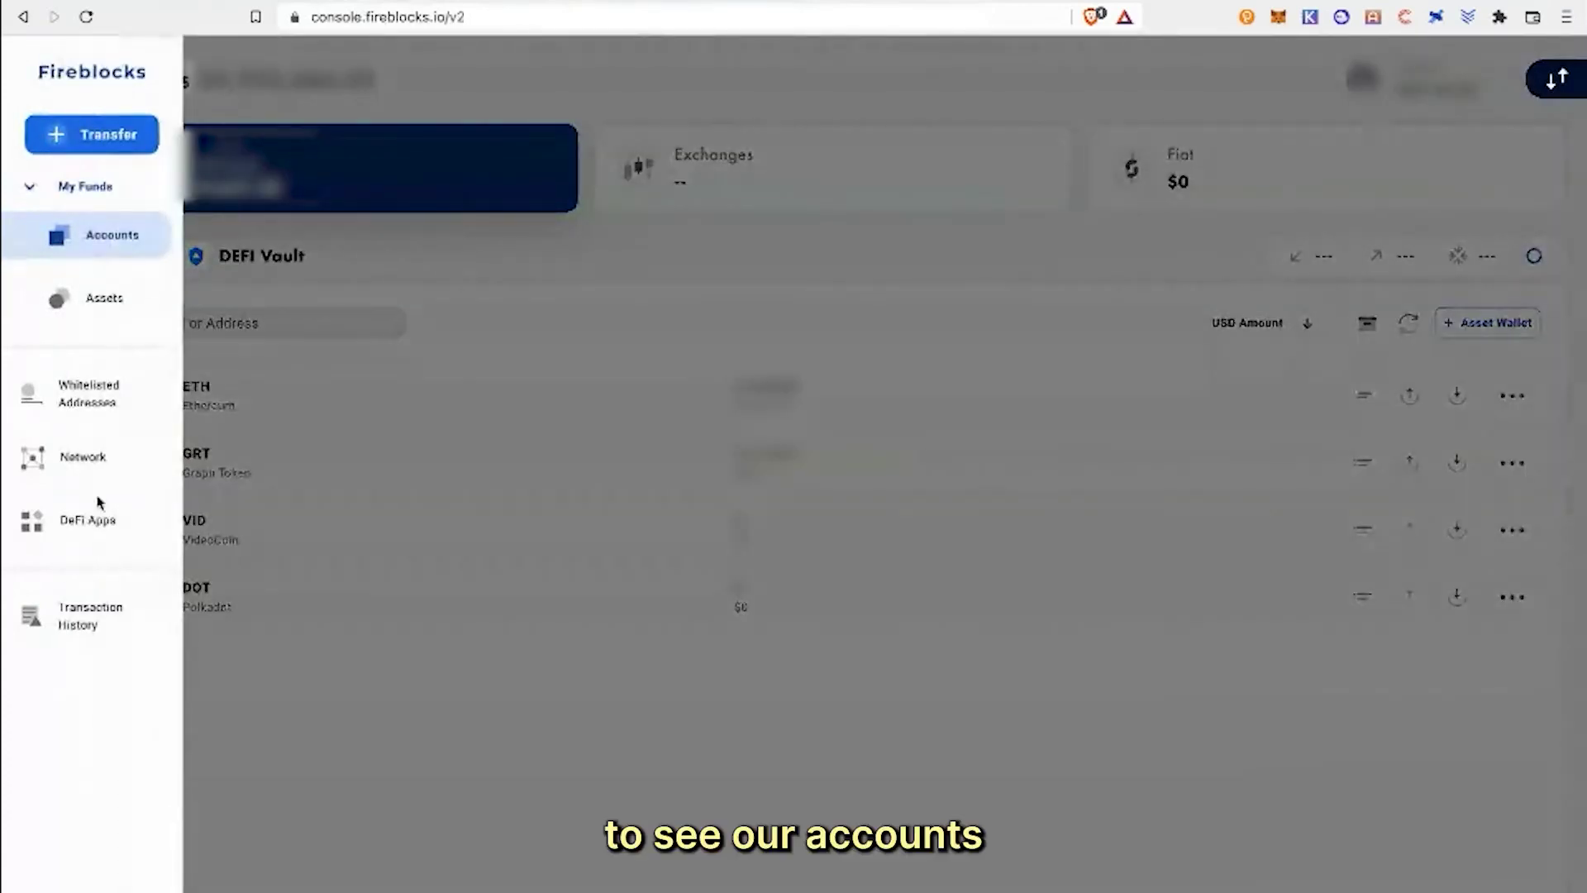
left_click(96, 526)
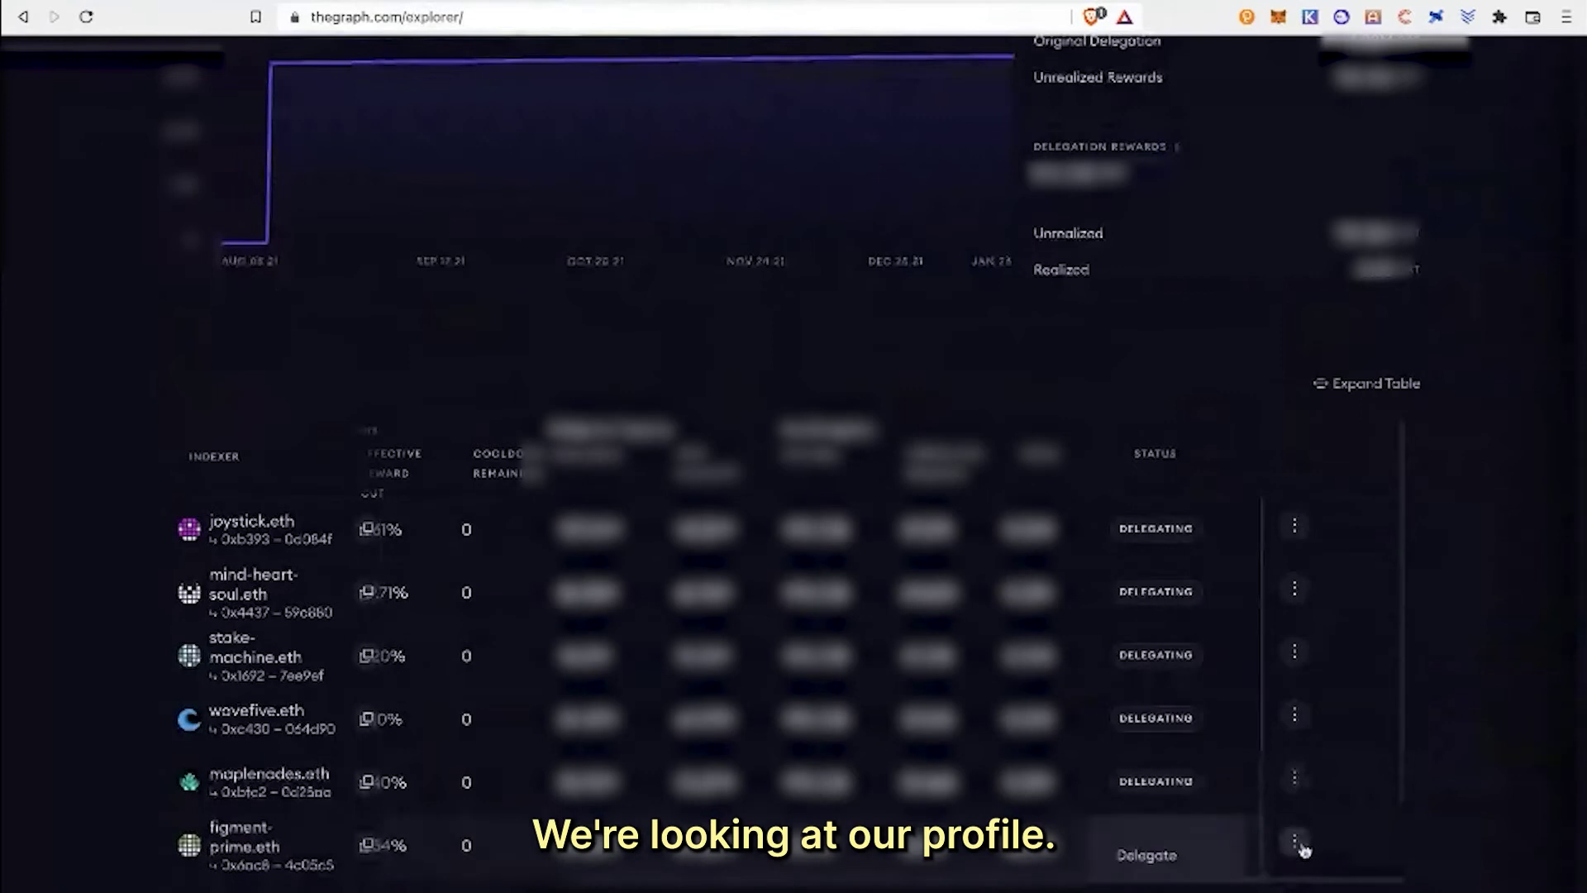
- Find figment-prime.eth in the list of all indexers and open its profile
scroll(1143, 860, "down", 1)
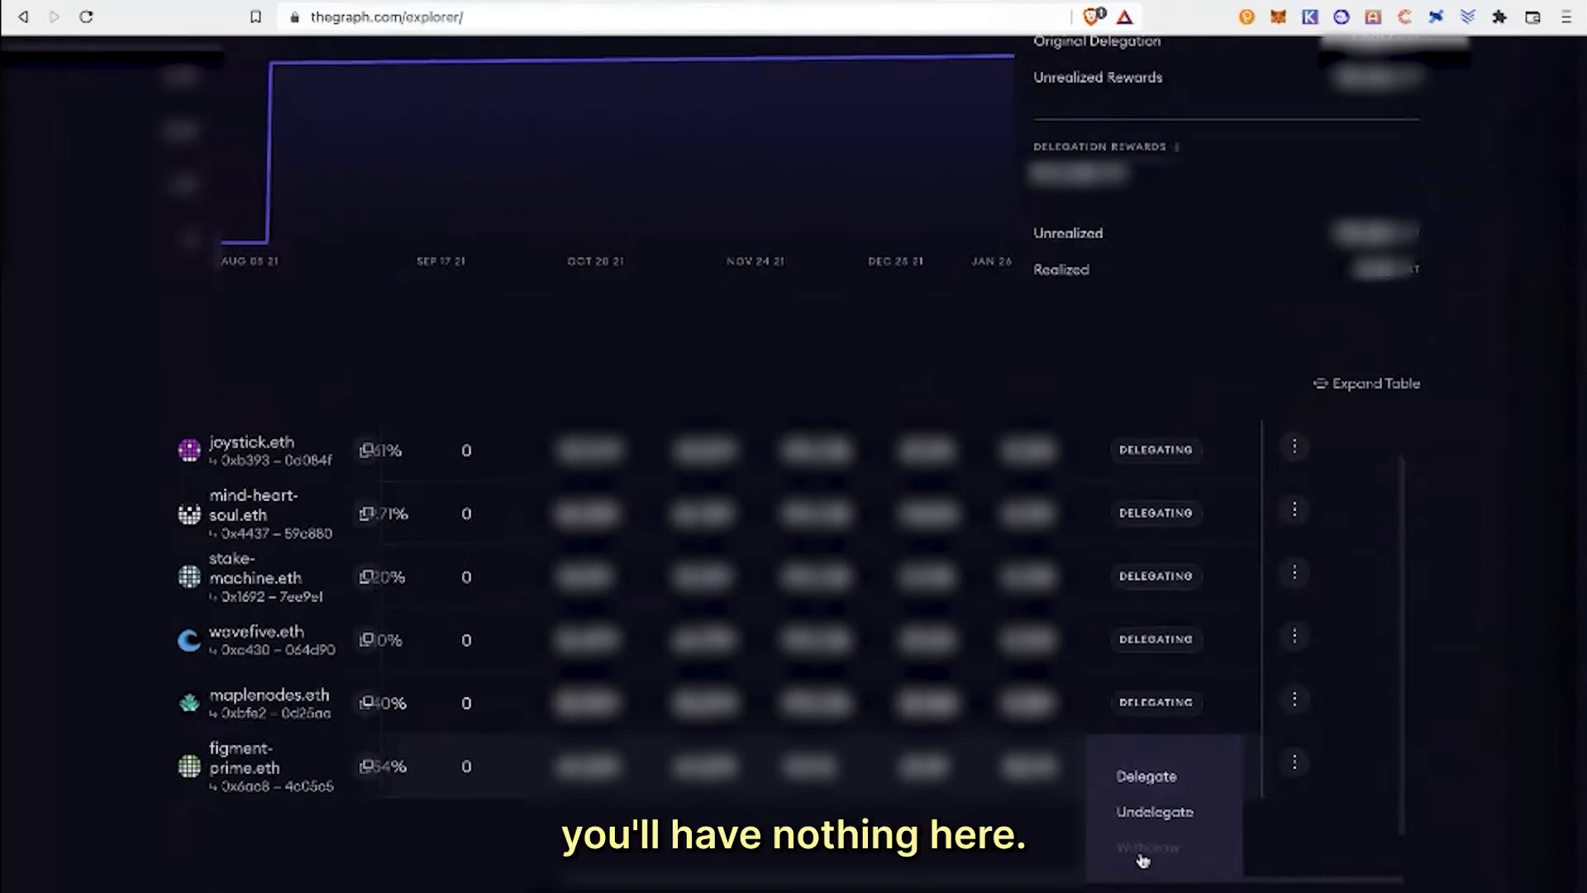
scroll(628, 123, "up", 10)
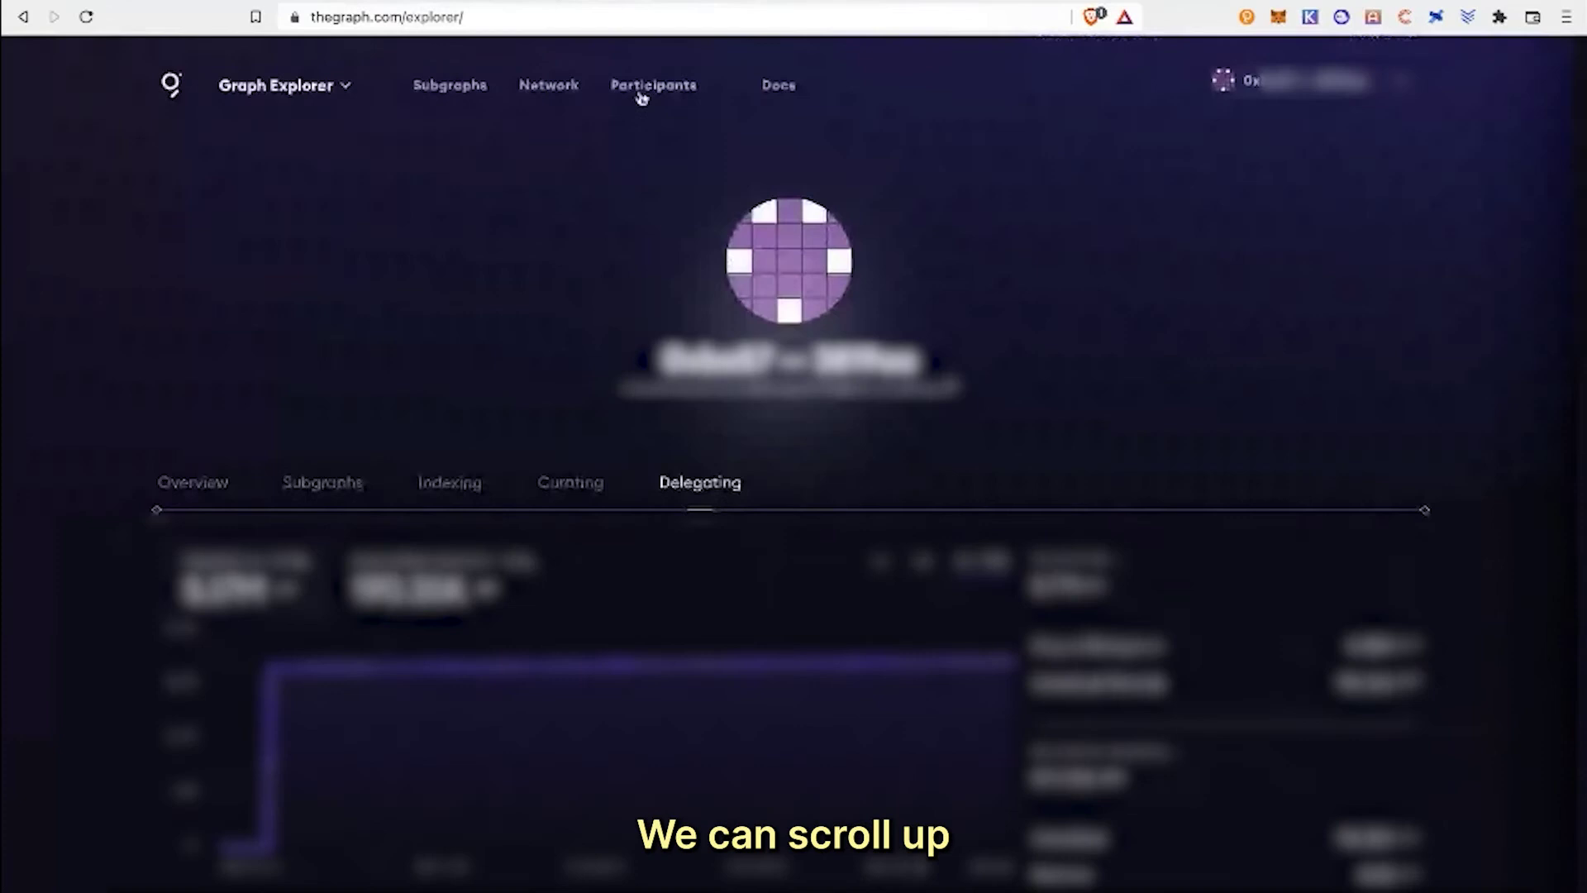
left_click(640, 91)
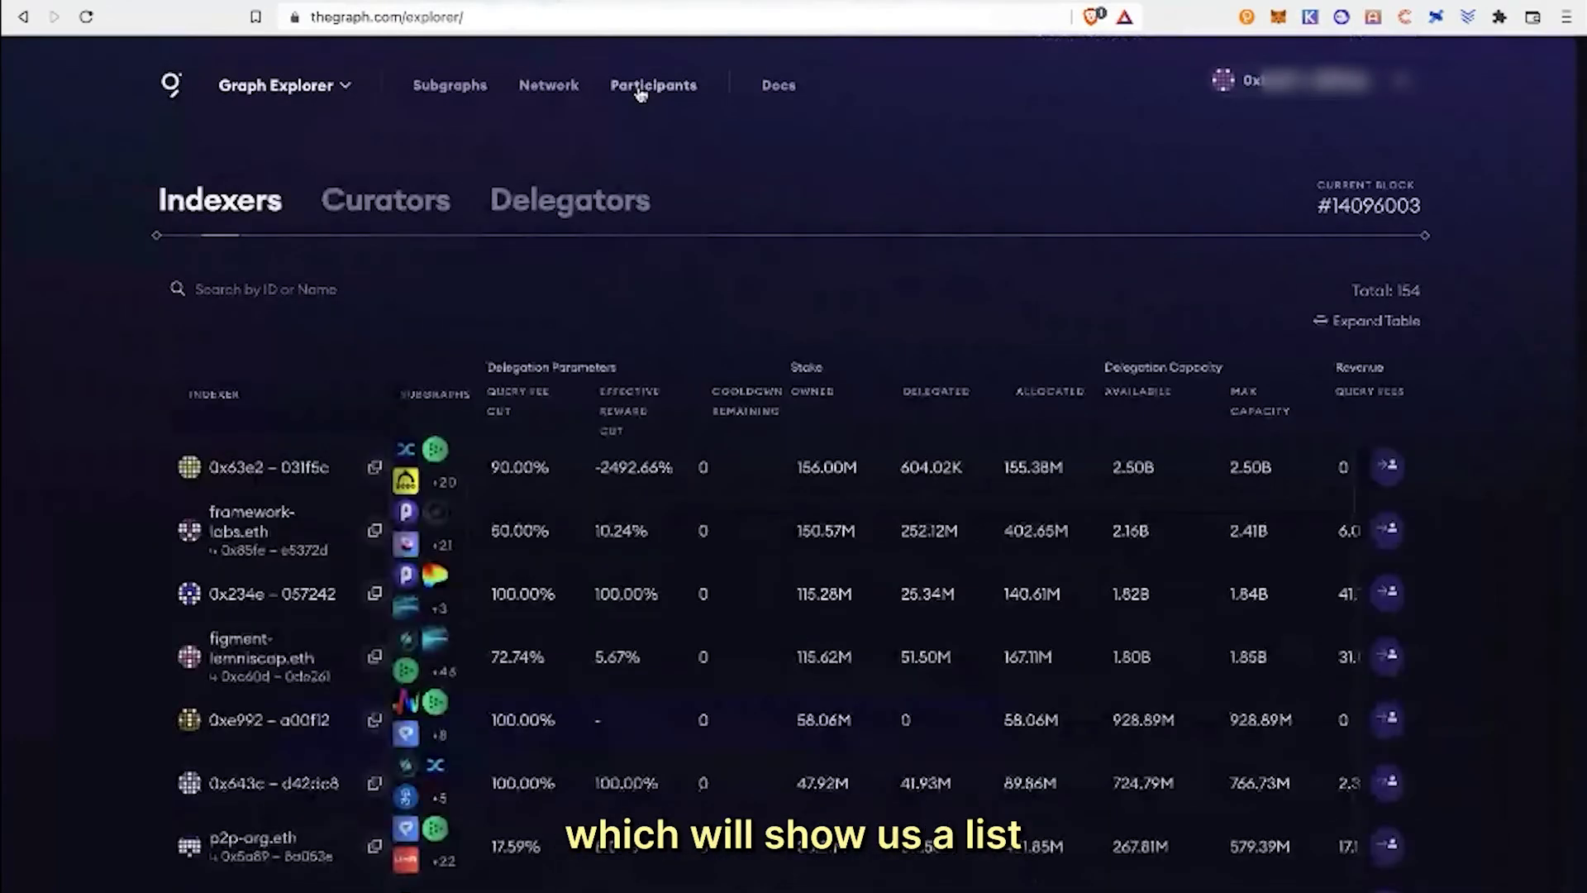
scroll(1089, 306, "down", 8)
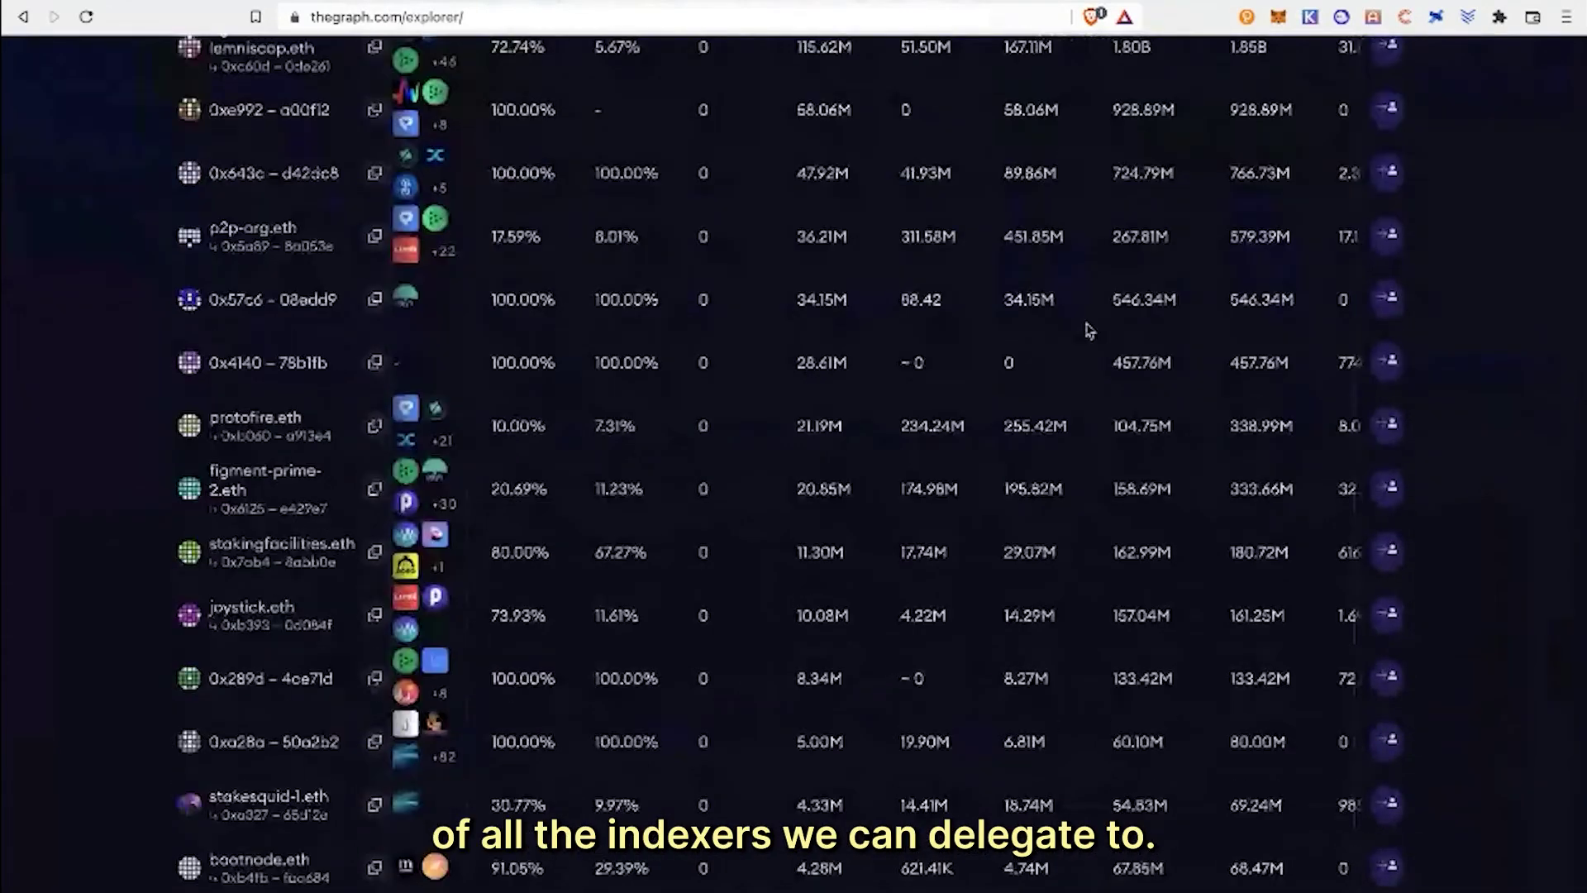
scroll(1090, 331, "down", 3)
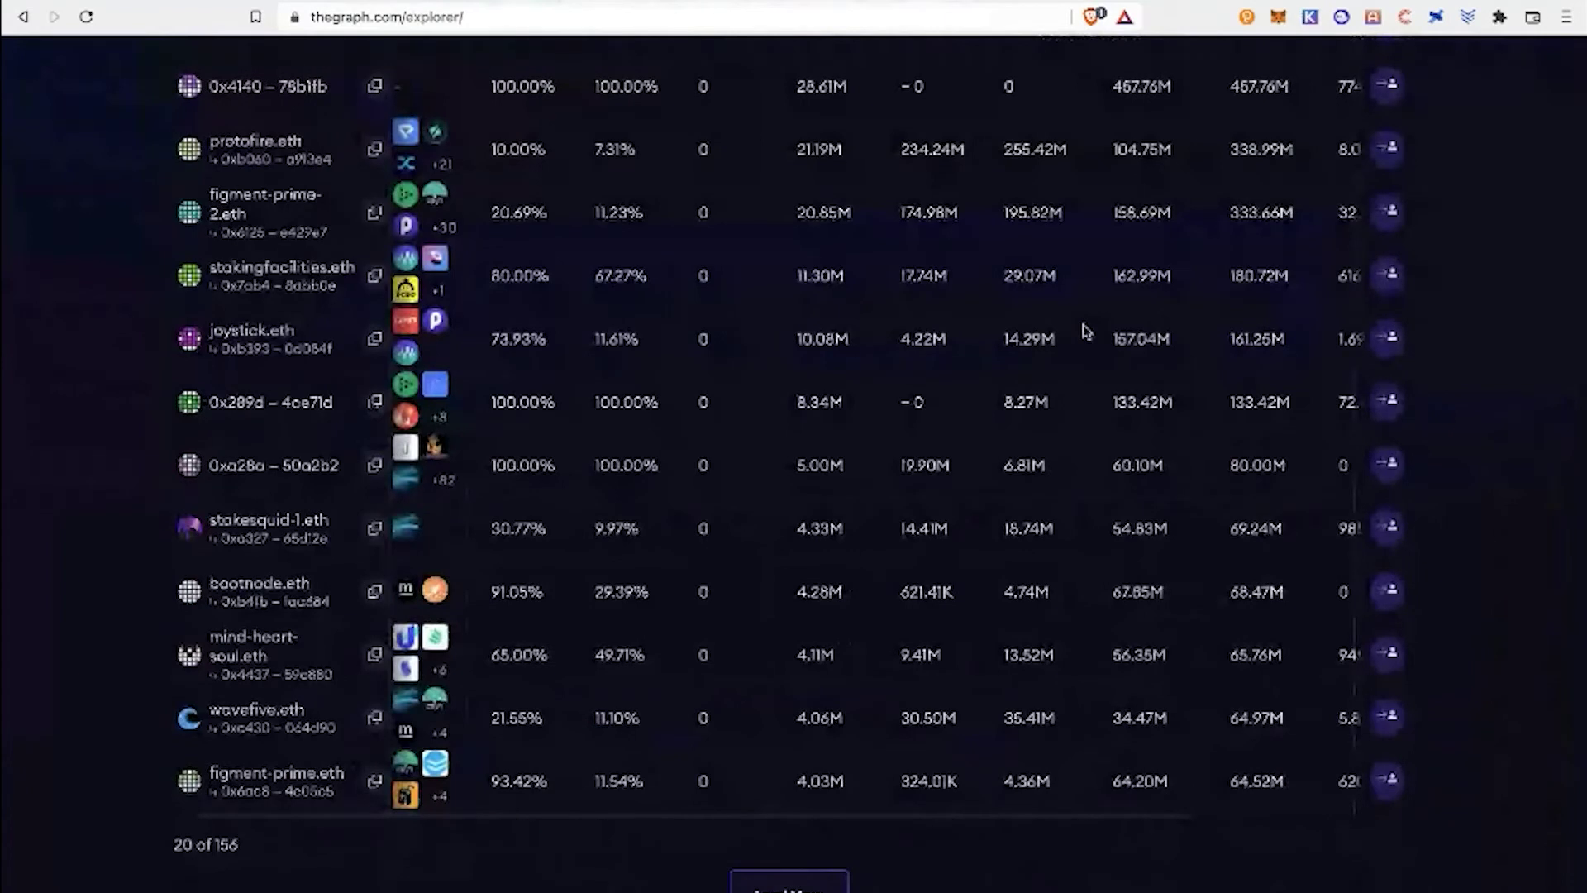
scroll(1085, 330, "right", 3)
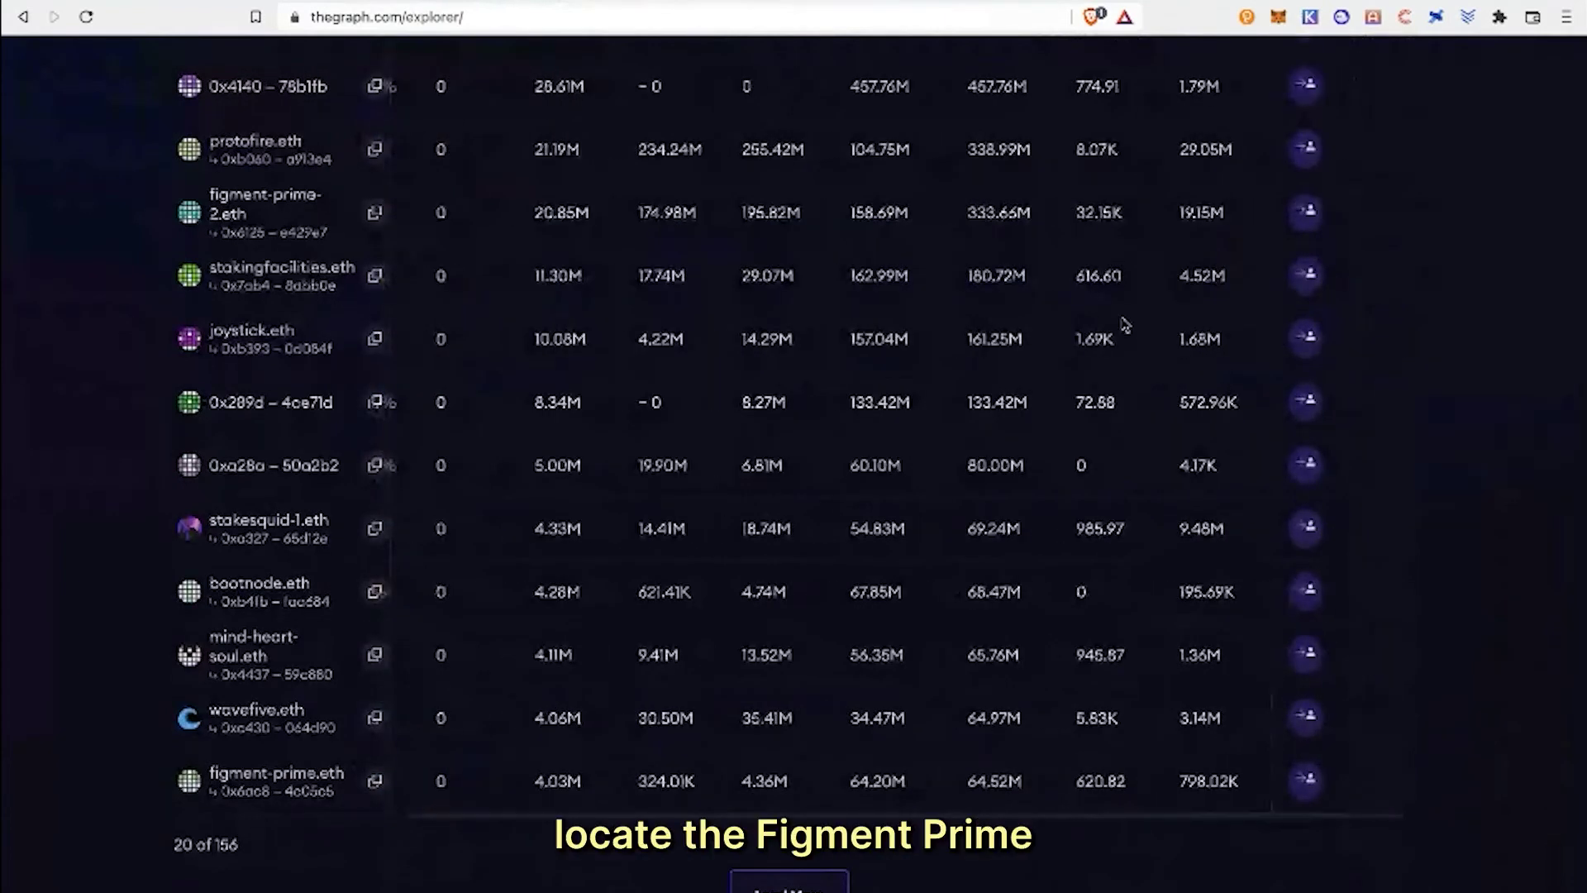
scroll(1089, 331, "up", 3)
scroll(885, 581, "down", 4)
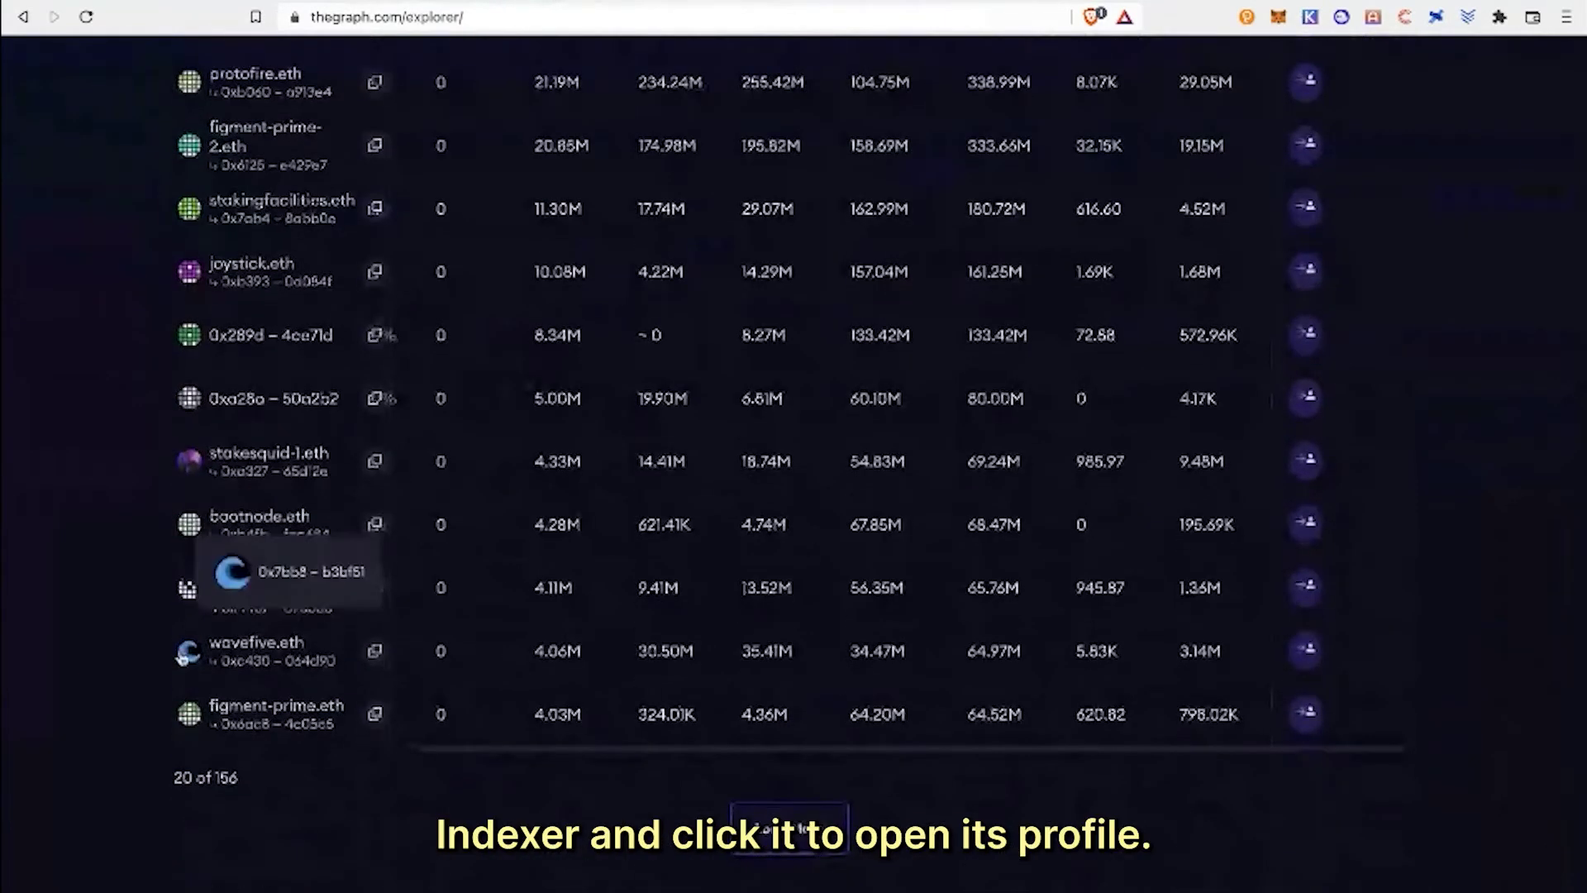
left_click(255, 709)
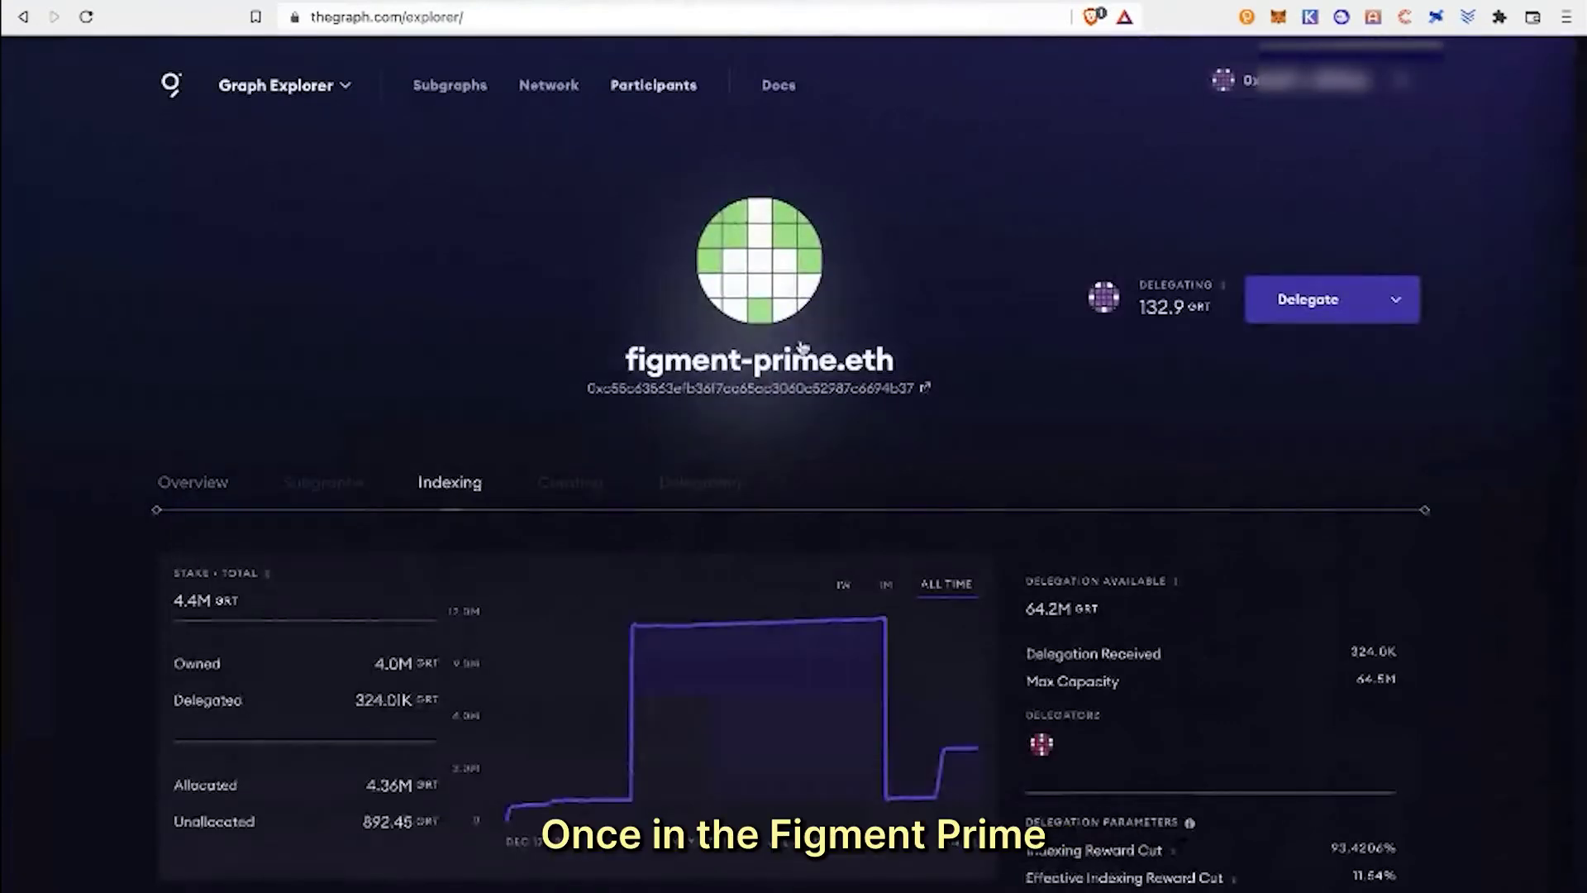
- Start a delegation to figment-prime with a delegate amount of 10 GRT
left_click(1314, 306)
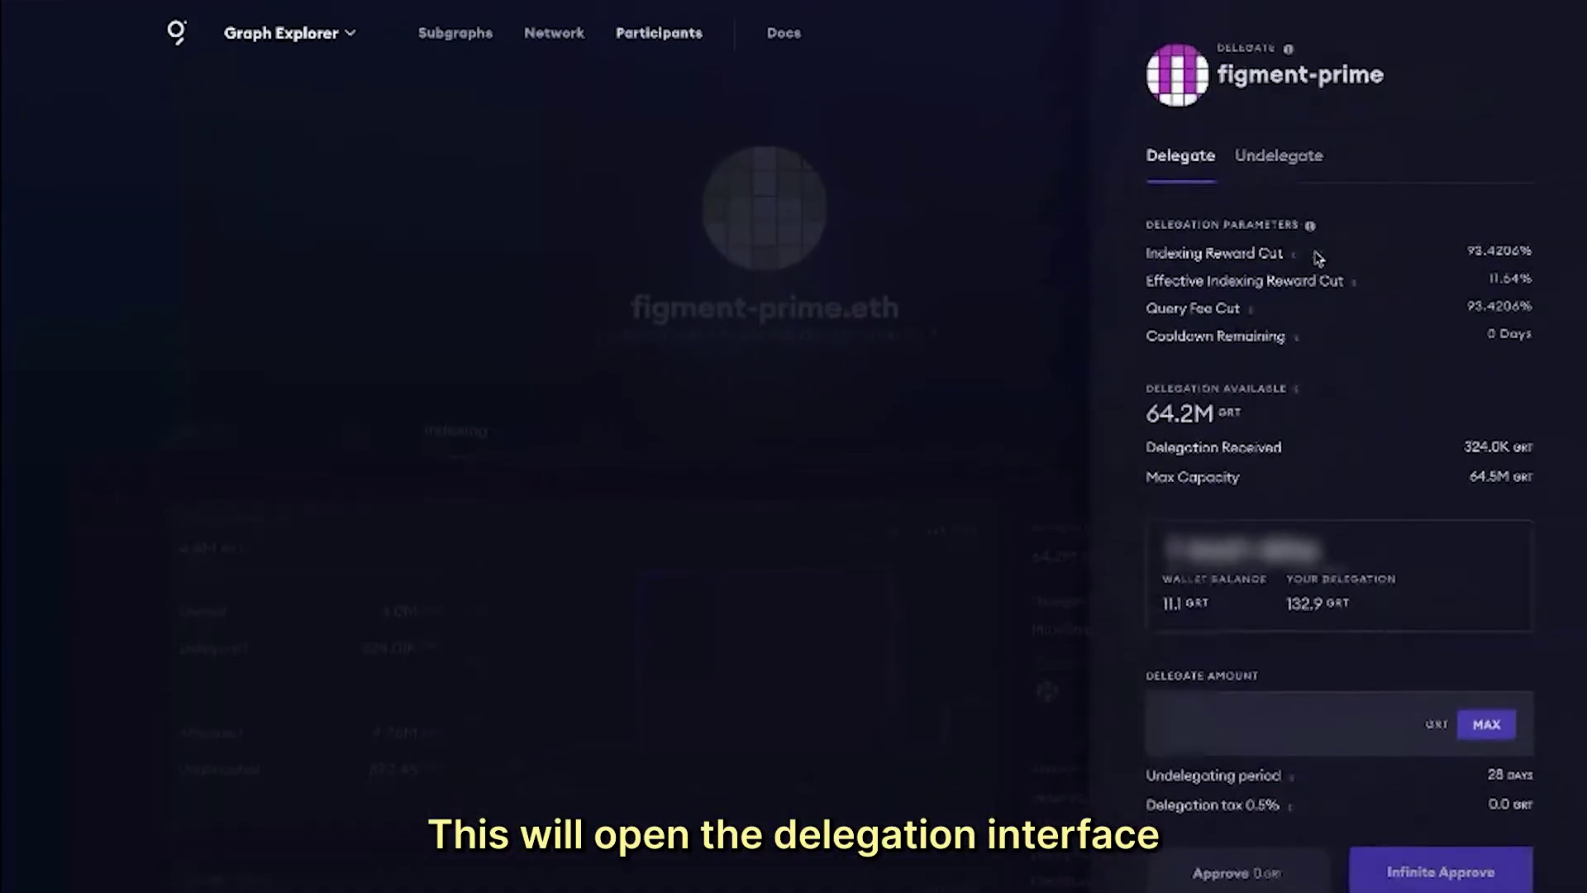
left_click(1332, 707)
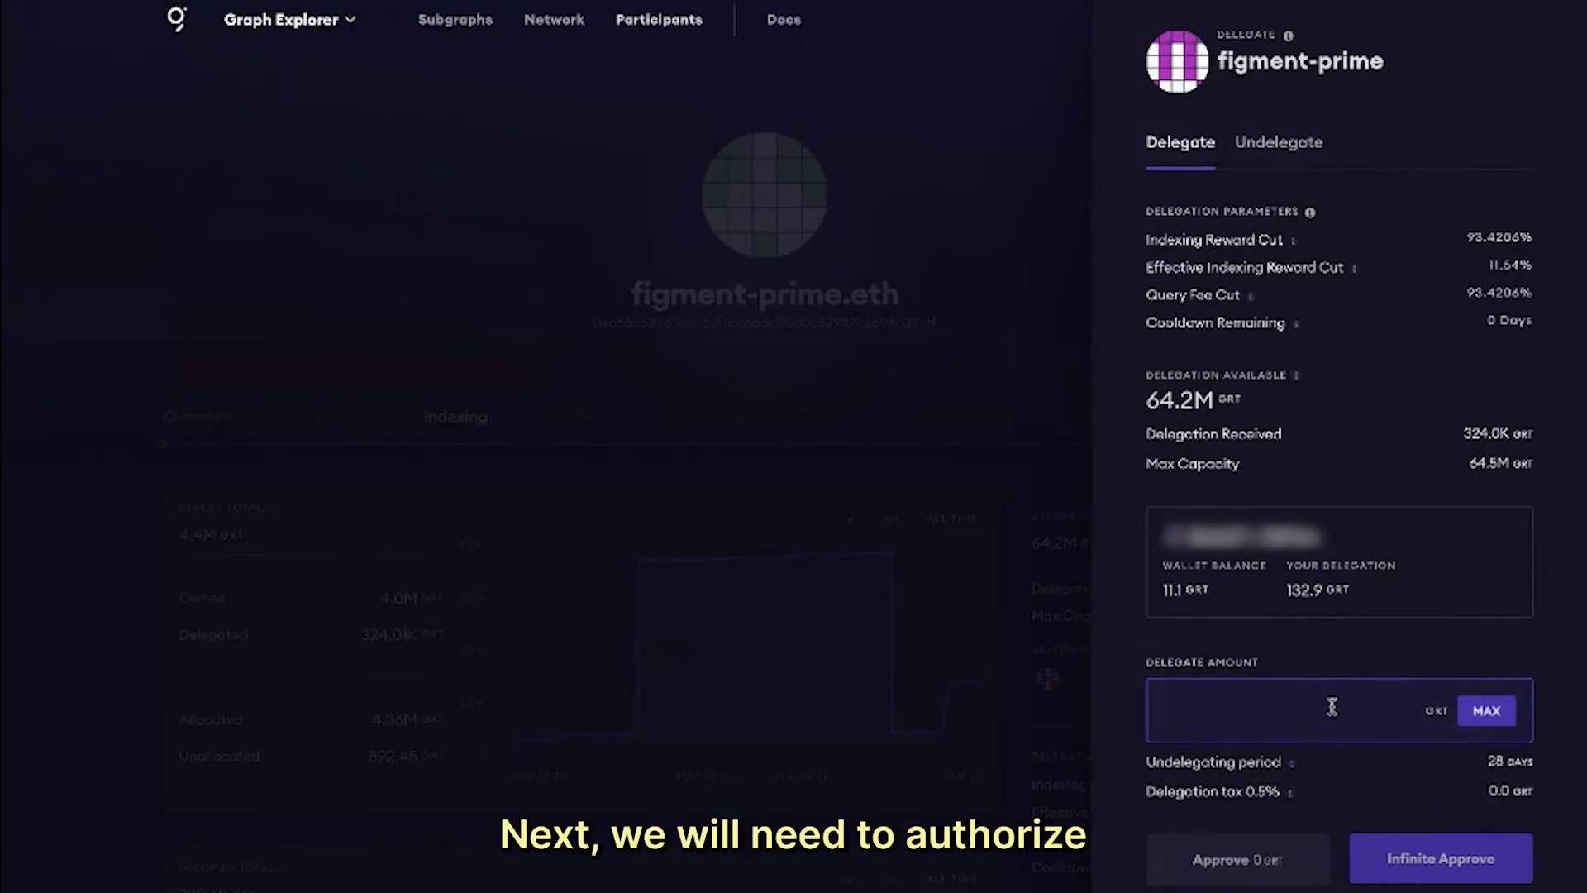
type("10")
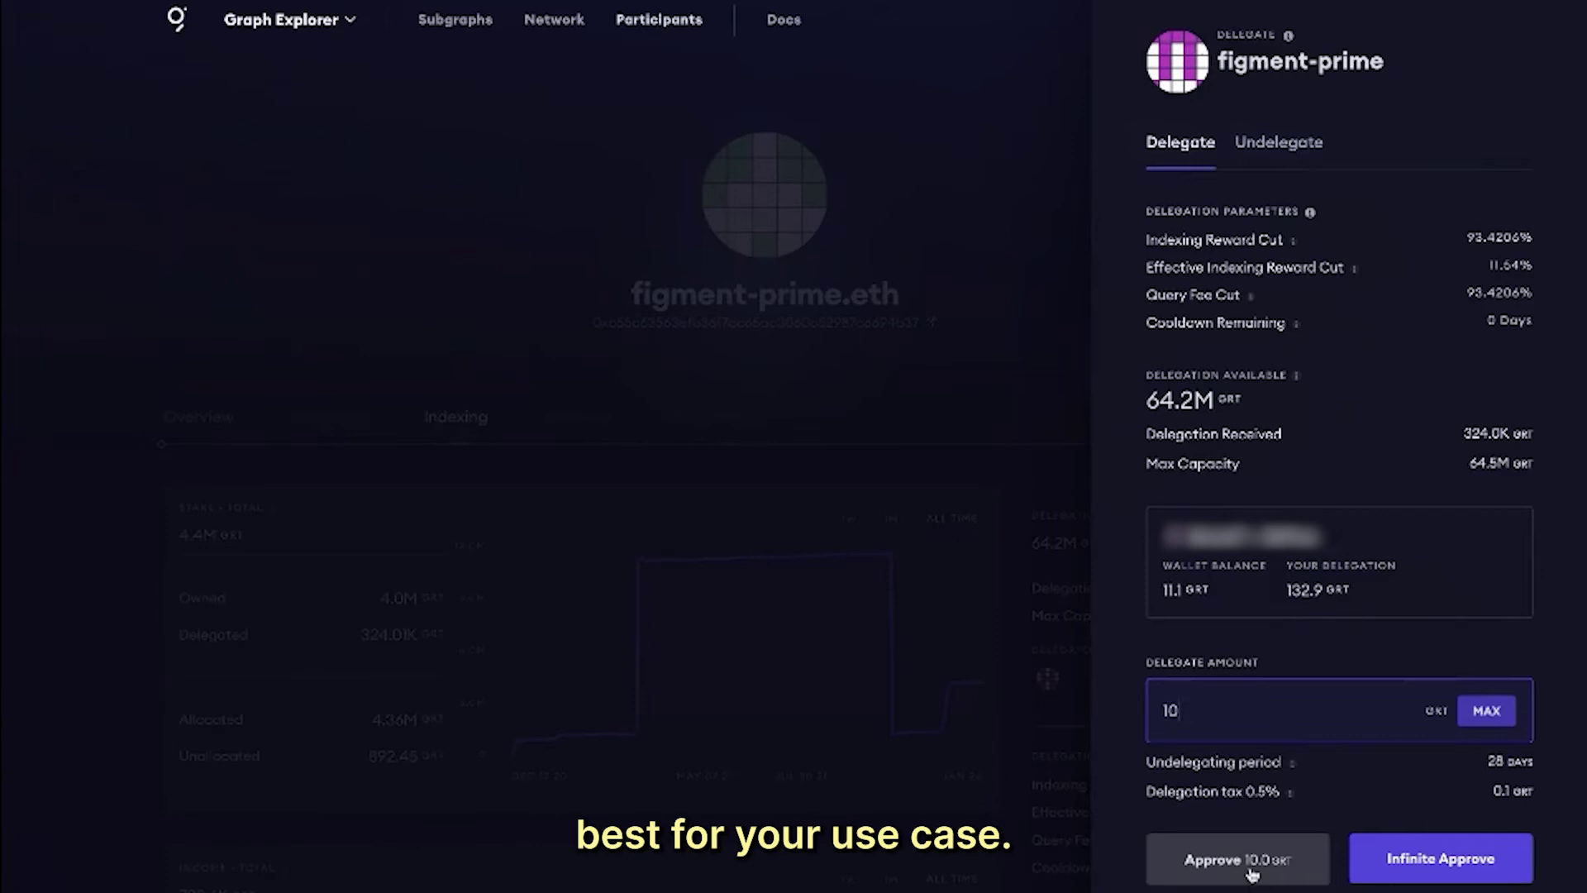
- Submit the 10 GRT approval, then cancel it from Fireblocks Active Transfers
left_click(1240, 859)
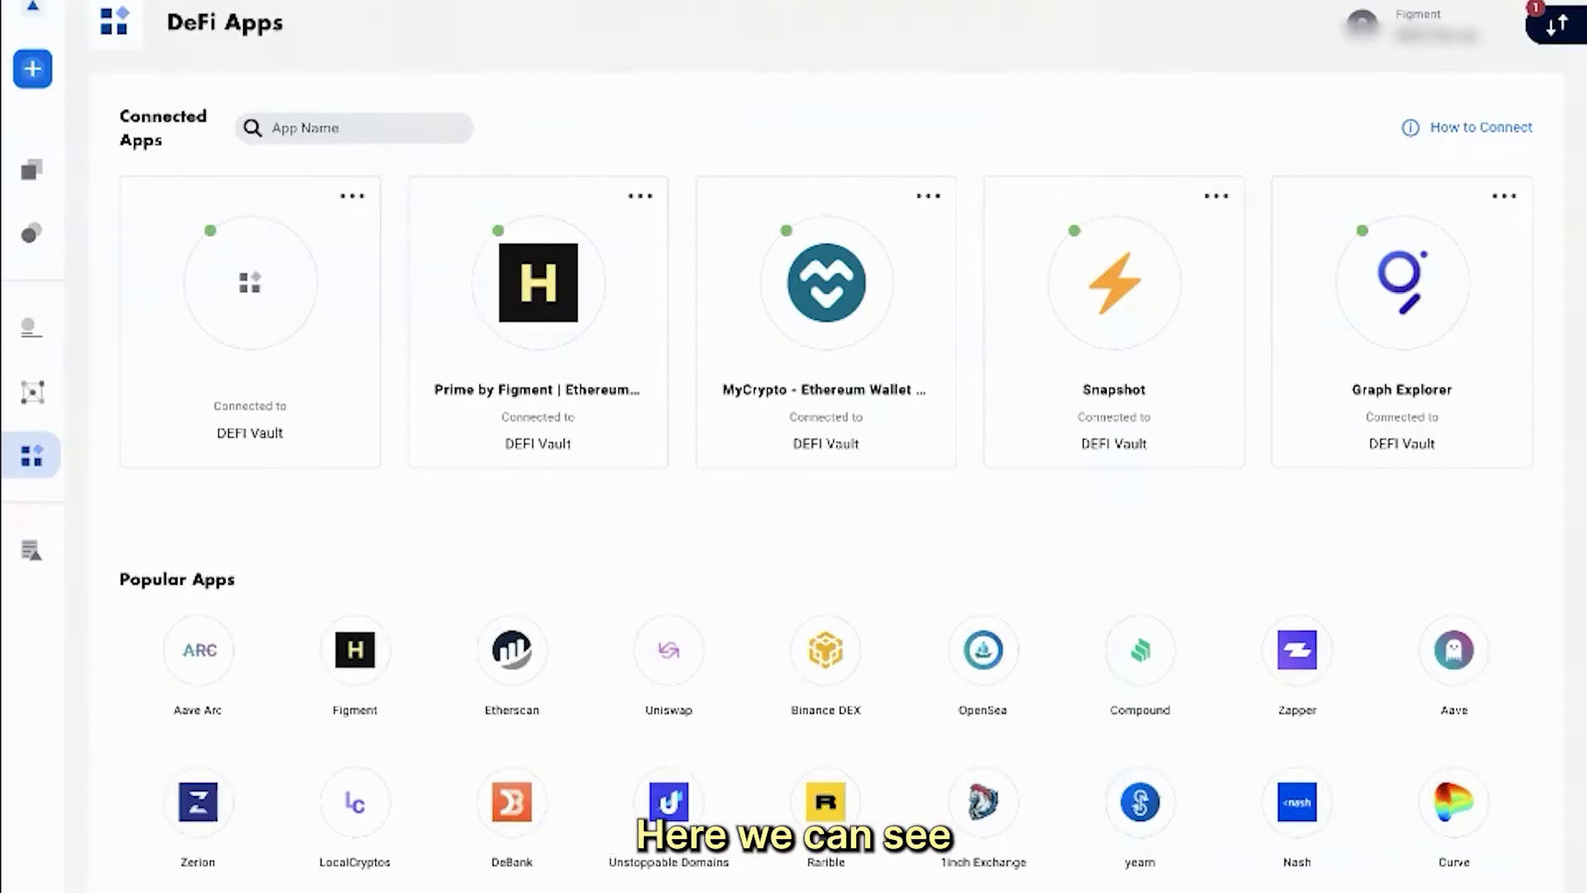
left_click(1559, 33)
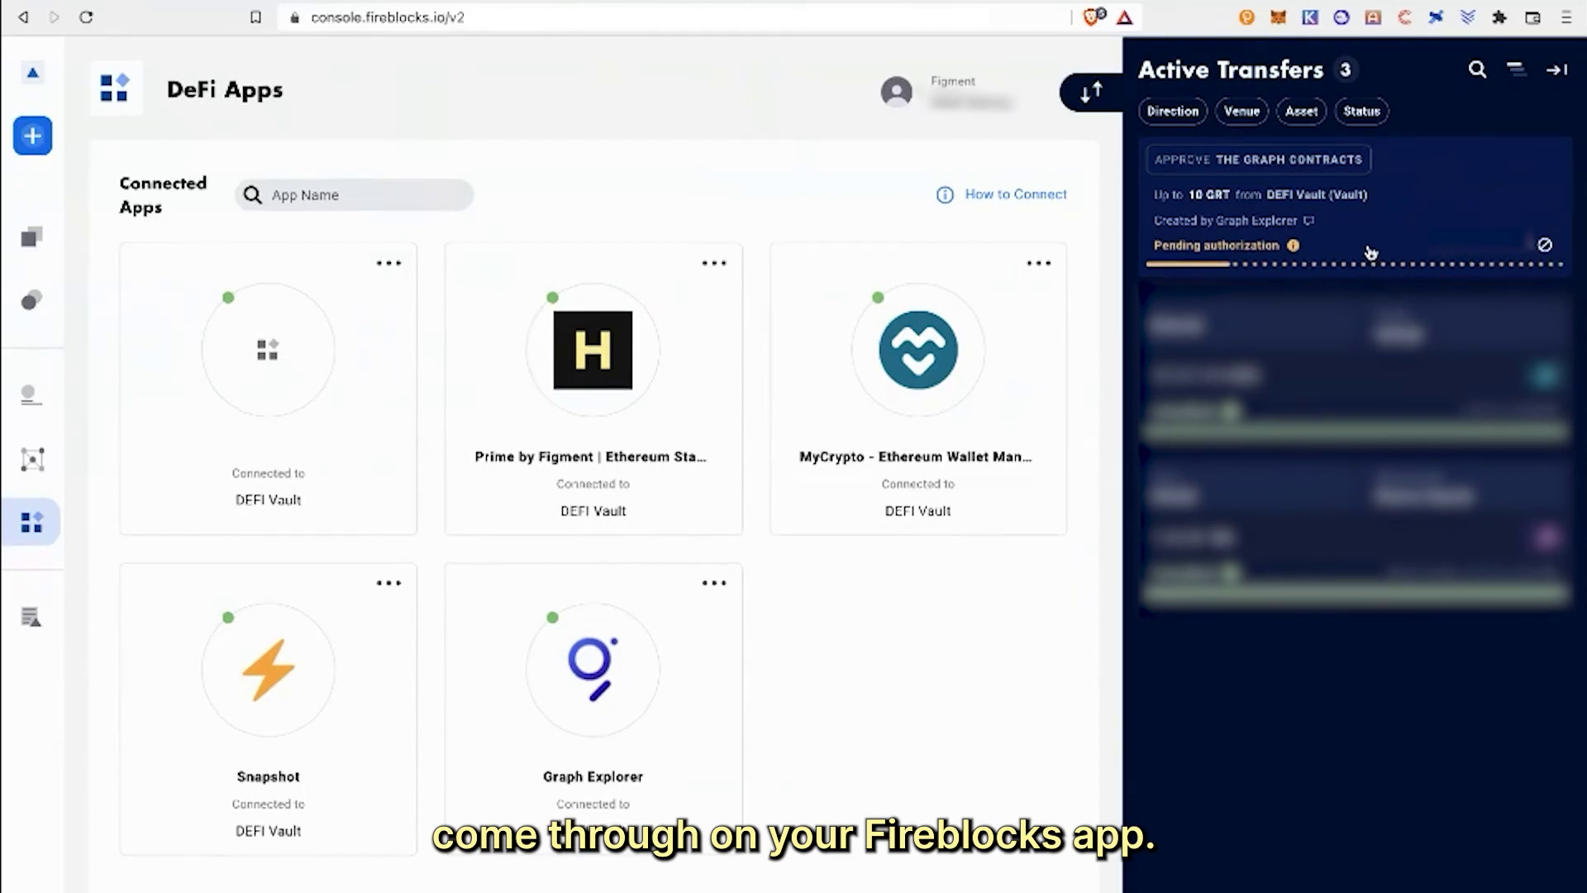
left_click(1545, 244)
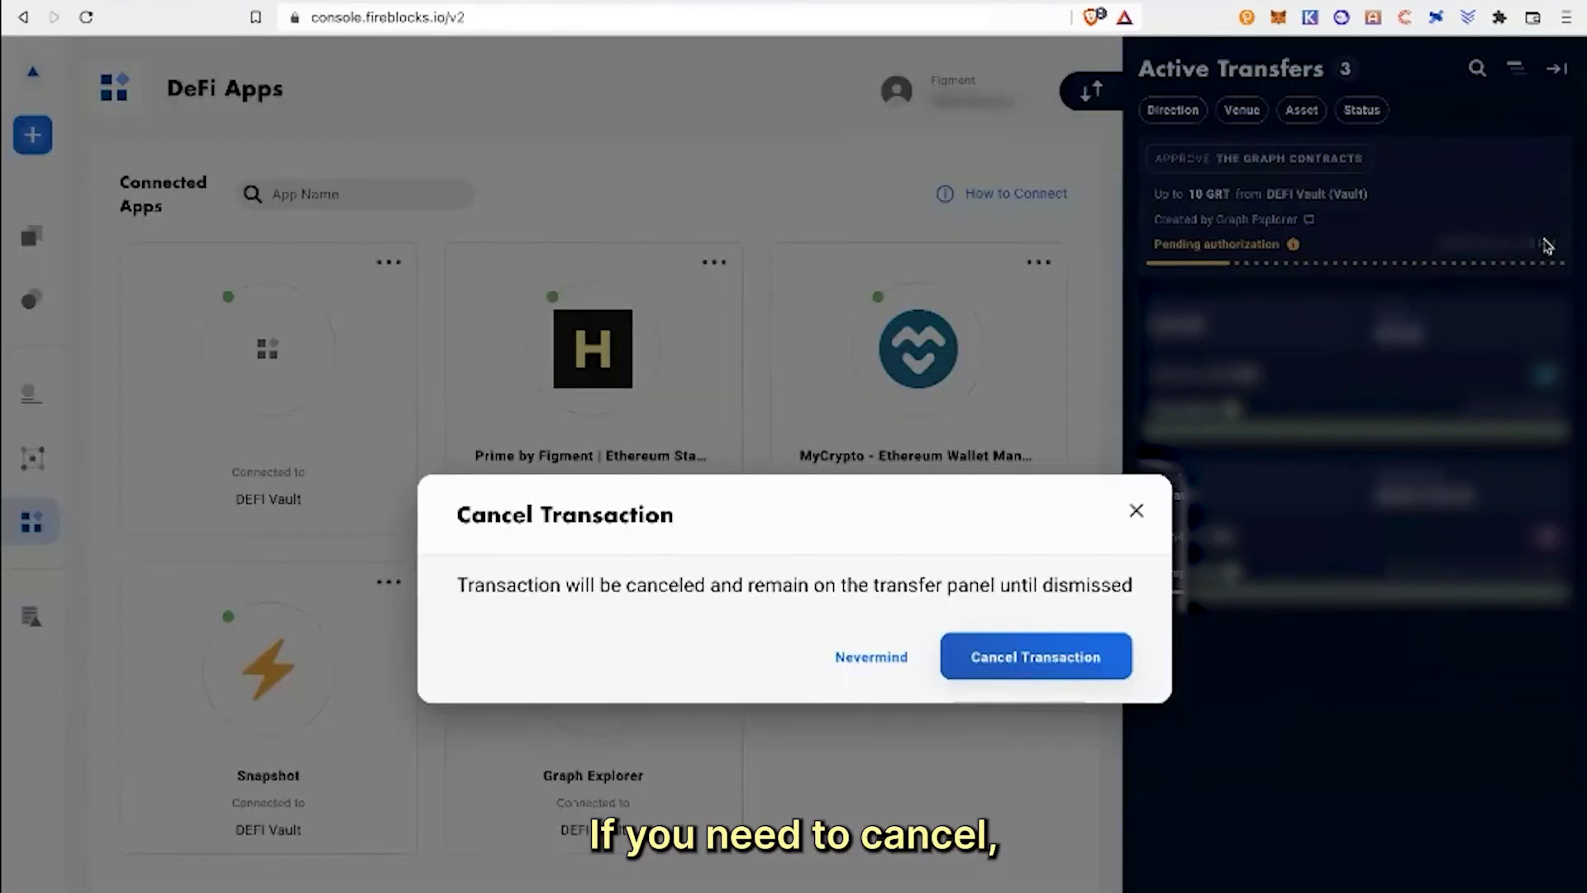
left_click(1026, 659)
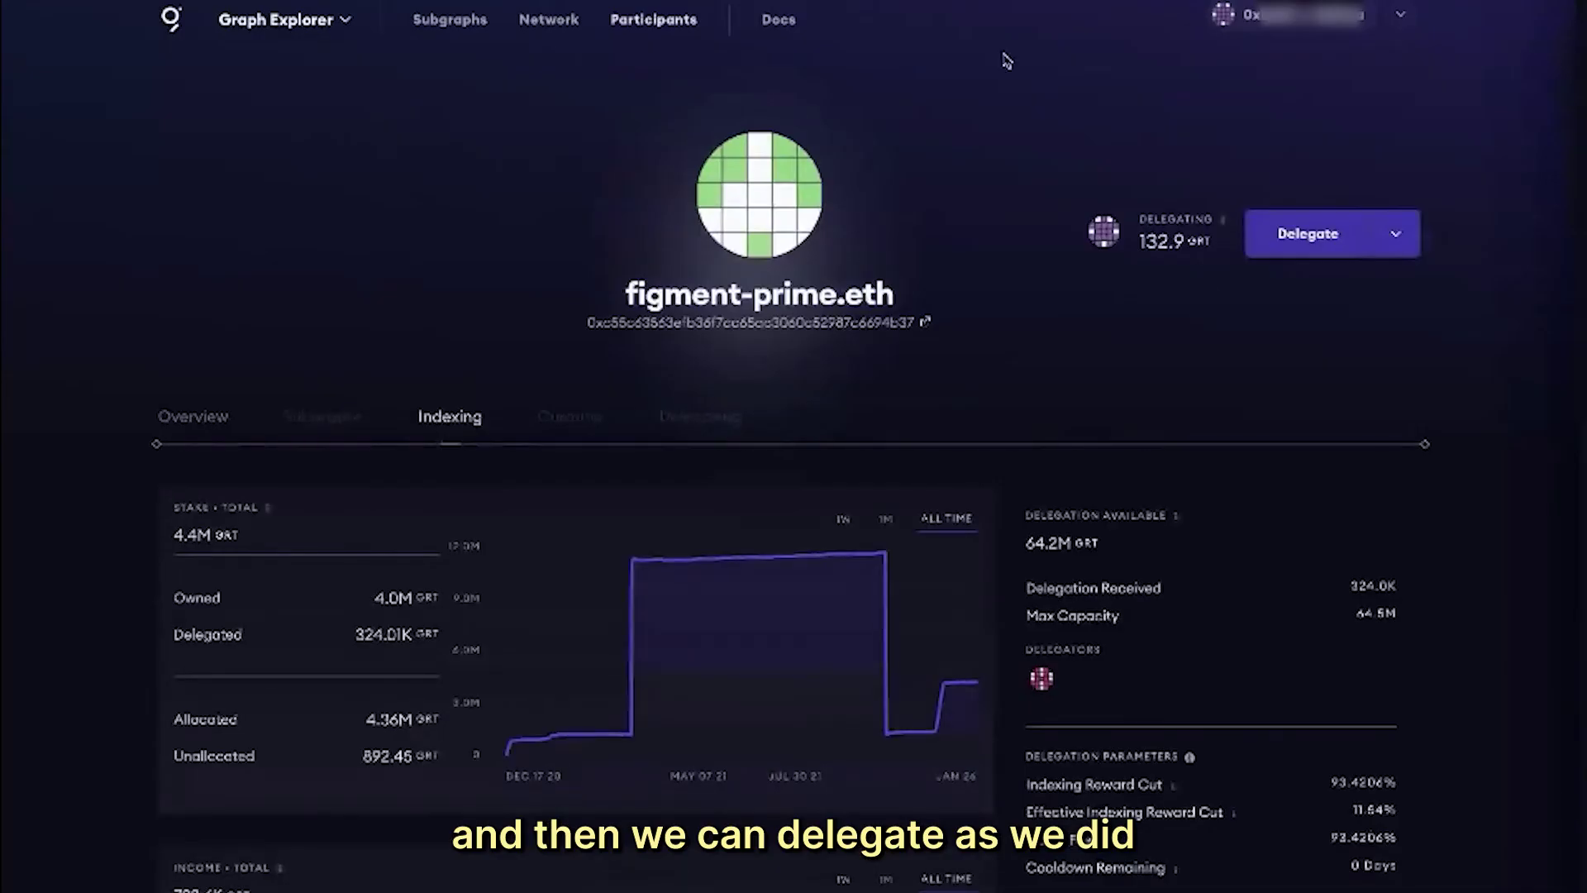
- Start a new 10 GRT delegation to figment-prime and request approval for 10.0 GRT
left_click(1316, 234)
left_click(1306, 713)
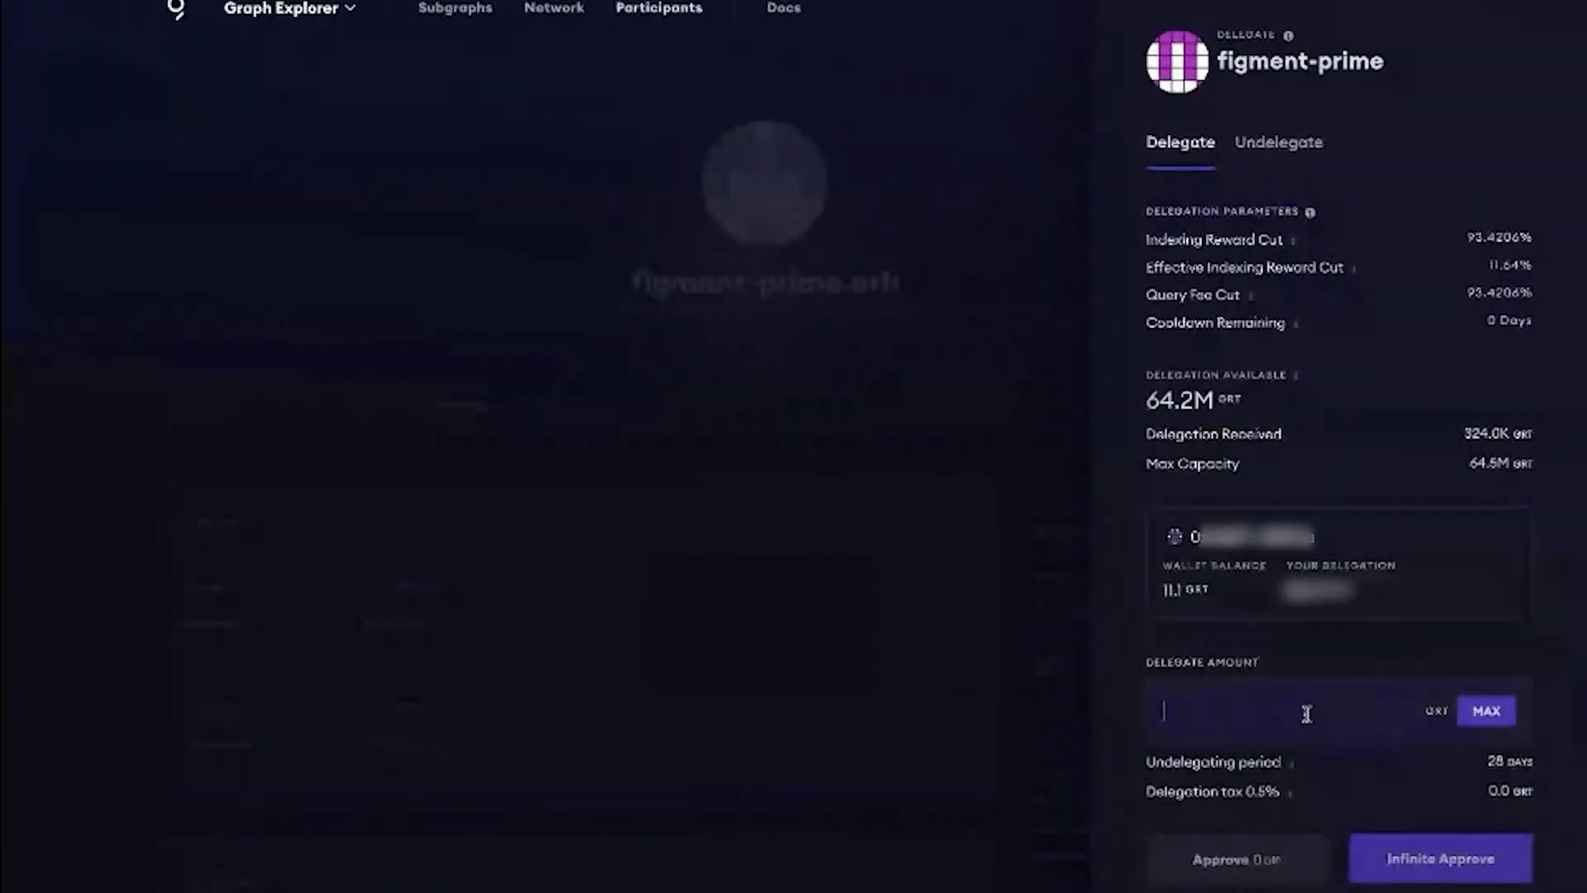
type("10")
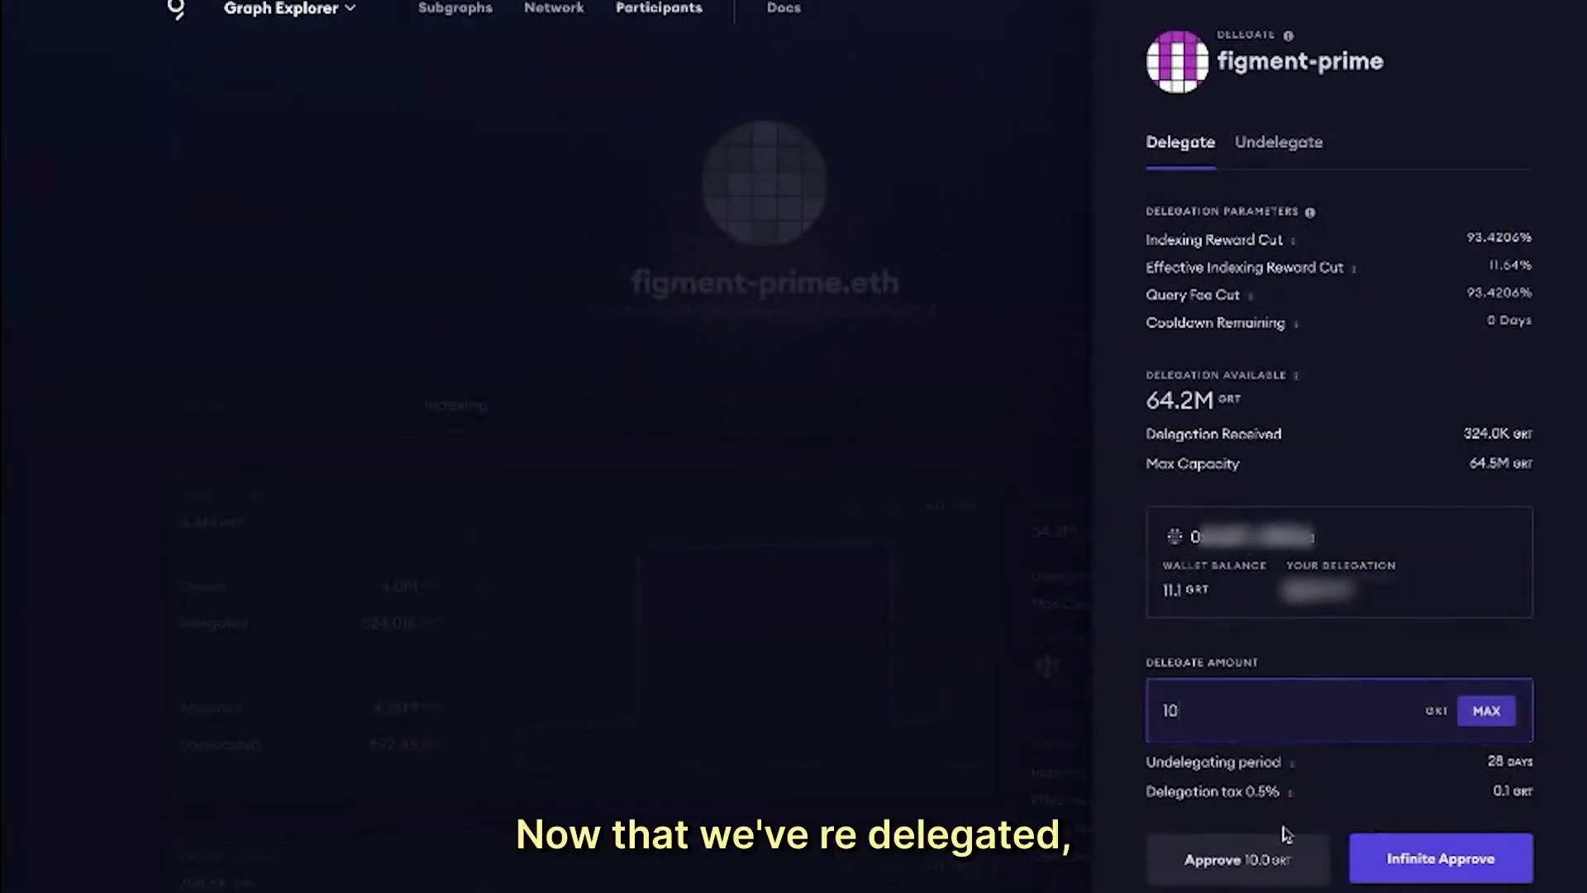
left_click(1257, 862)
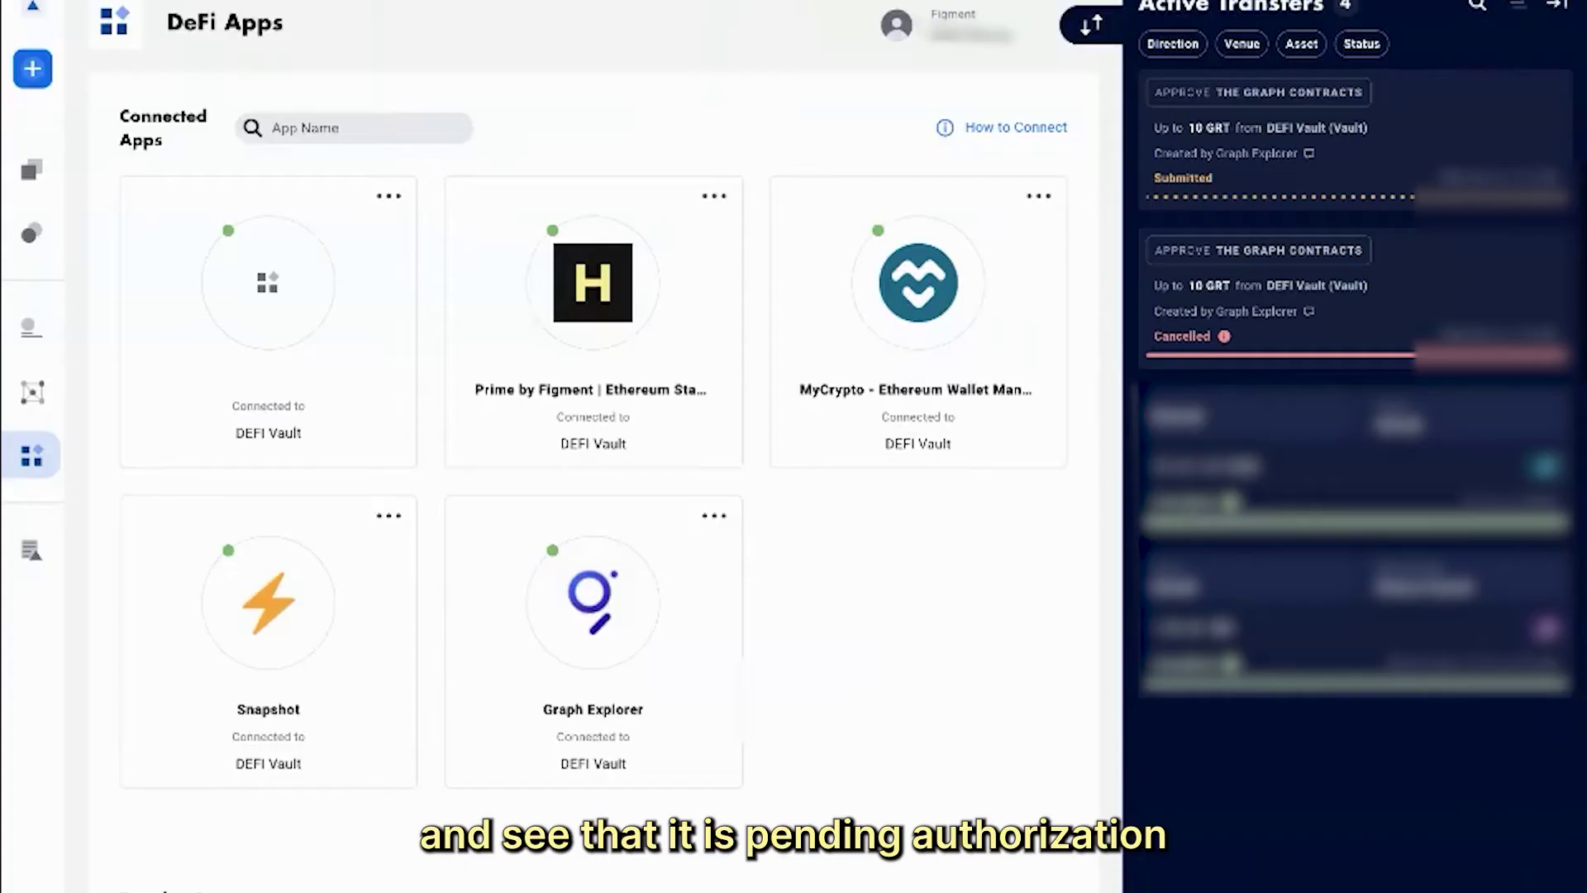
- Check the new 10 GRT approval transfer's Transaction Information, then close it
left_click(1342, 185)
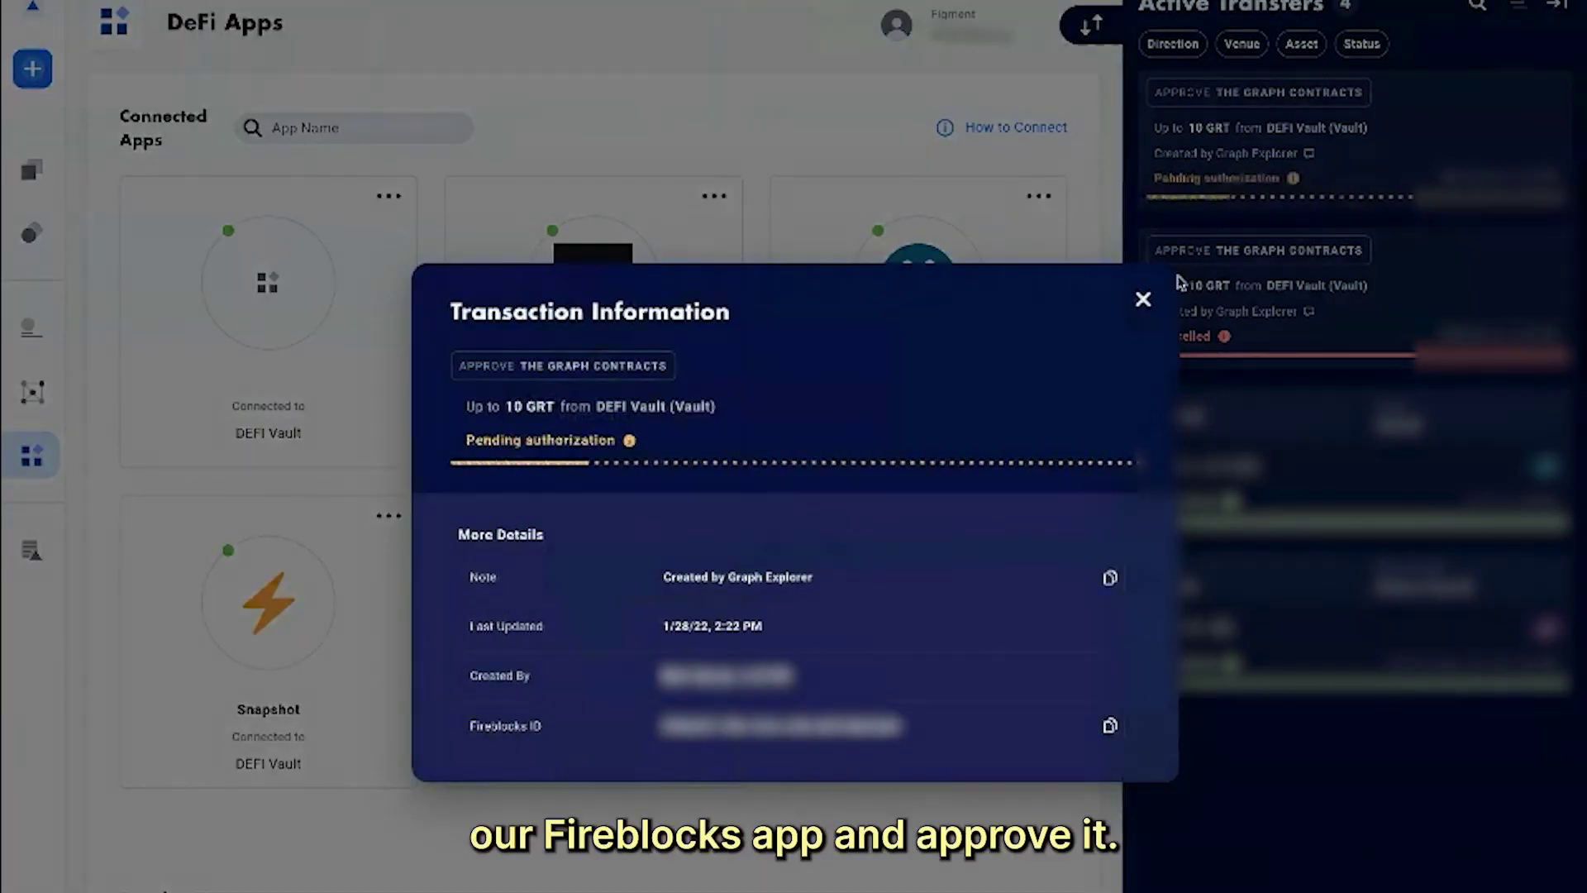
left_click(1142, 299)
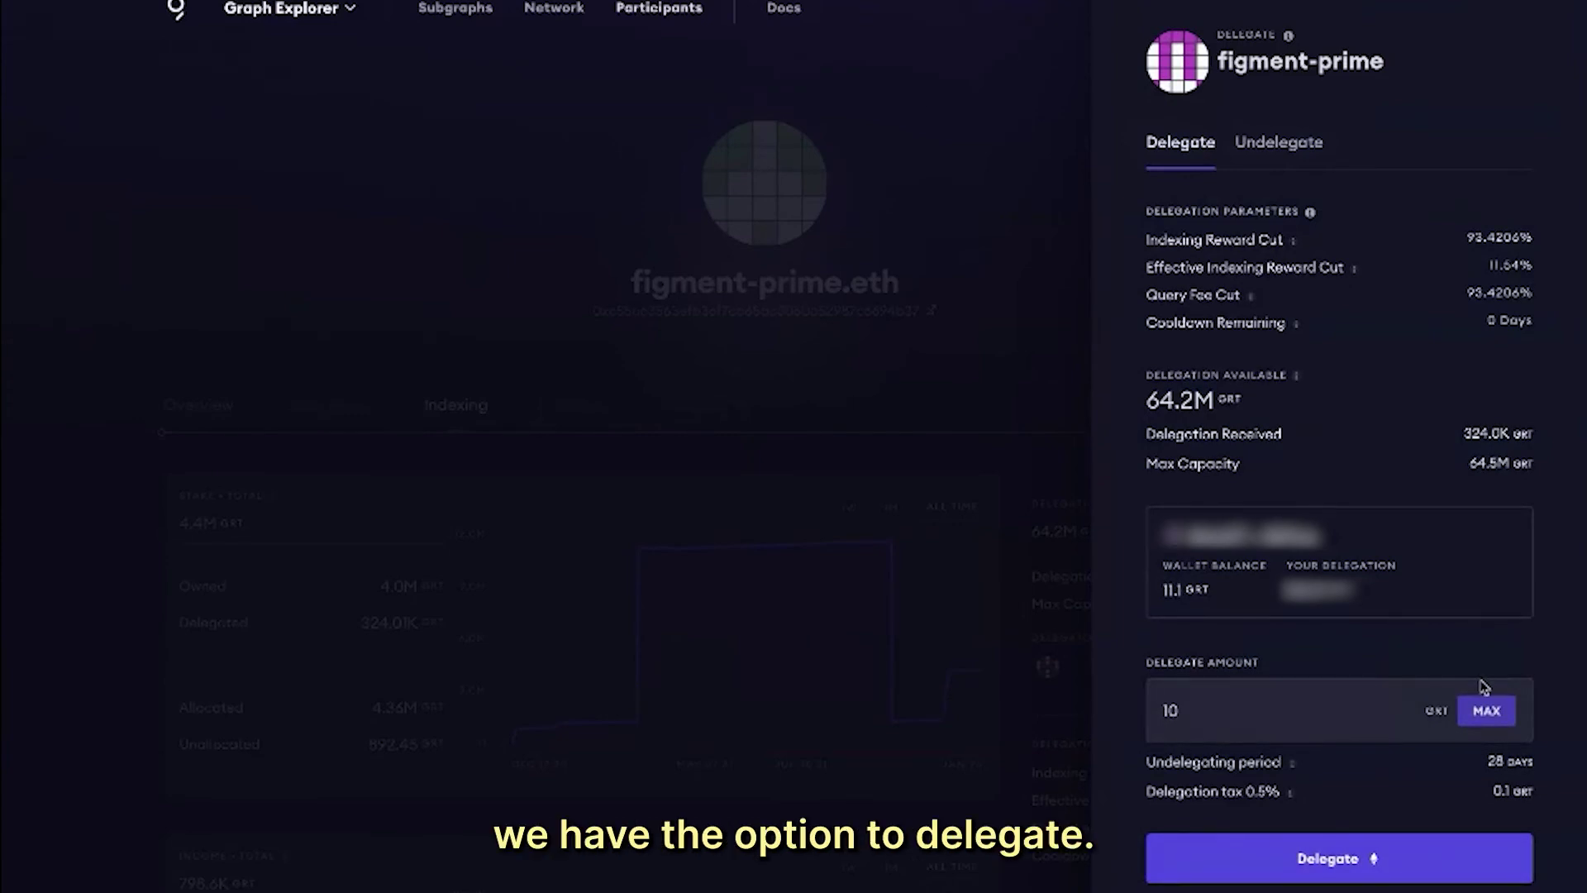
- Send the 10 GRT figment-prime delegation from the side panel to Fireblocks for signing
left_click(1357, 863)
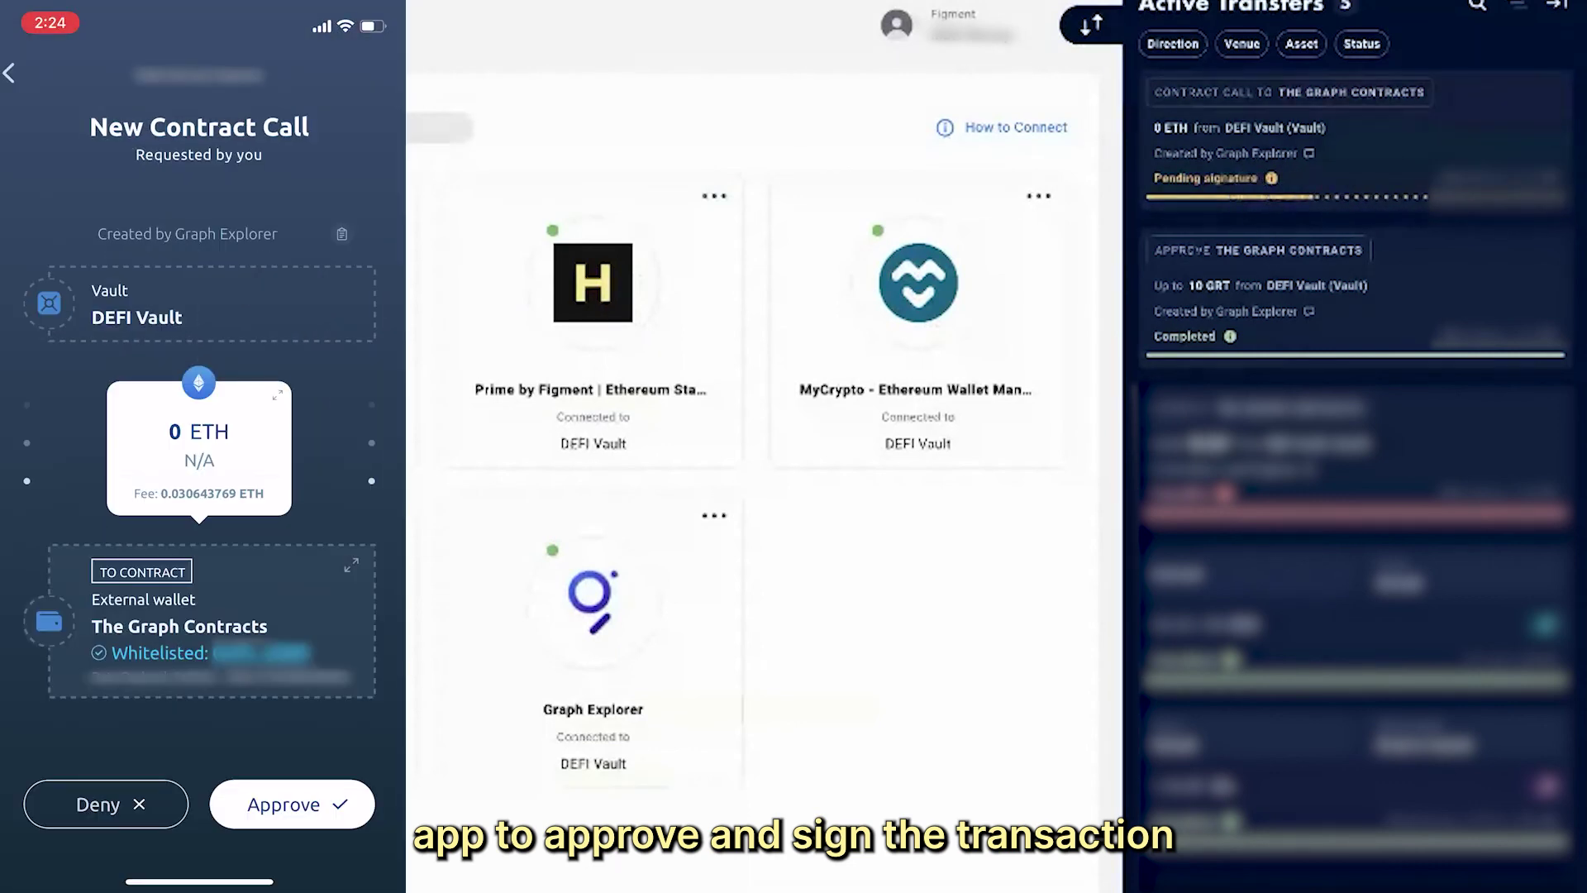
- Open Transaction Information for the completed Graph contracts call in Active Transfers
mouse_move(1272, 180)
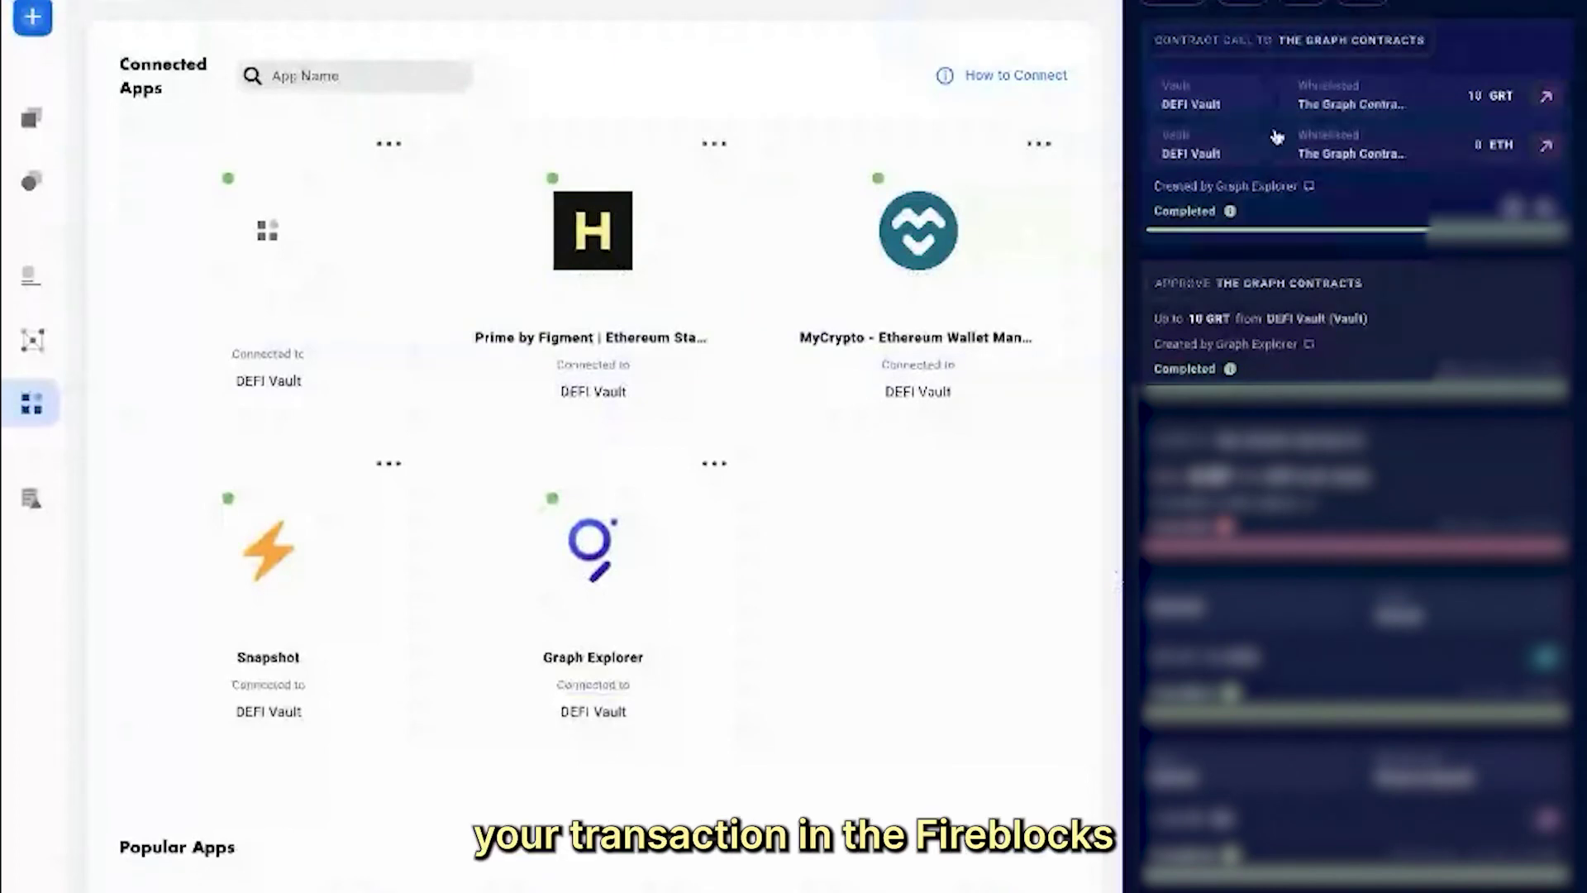
left_click(1340, 205)
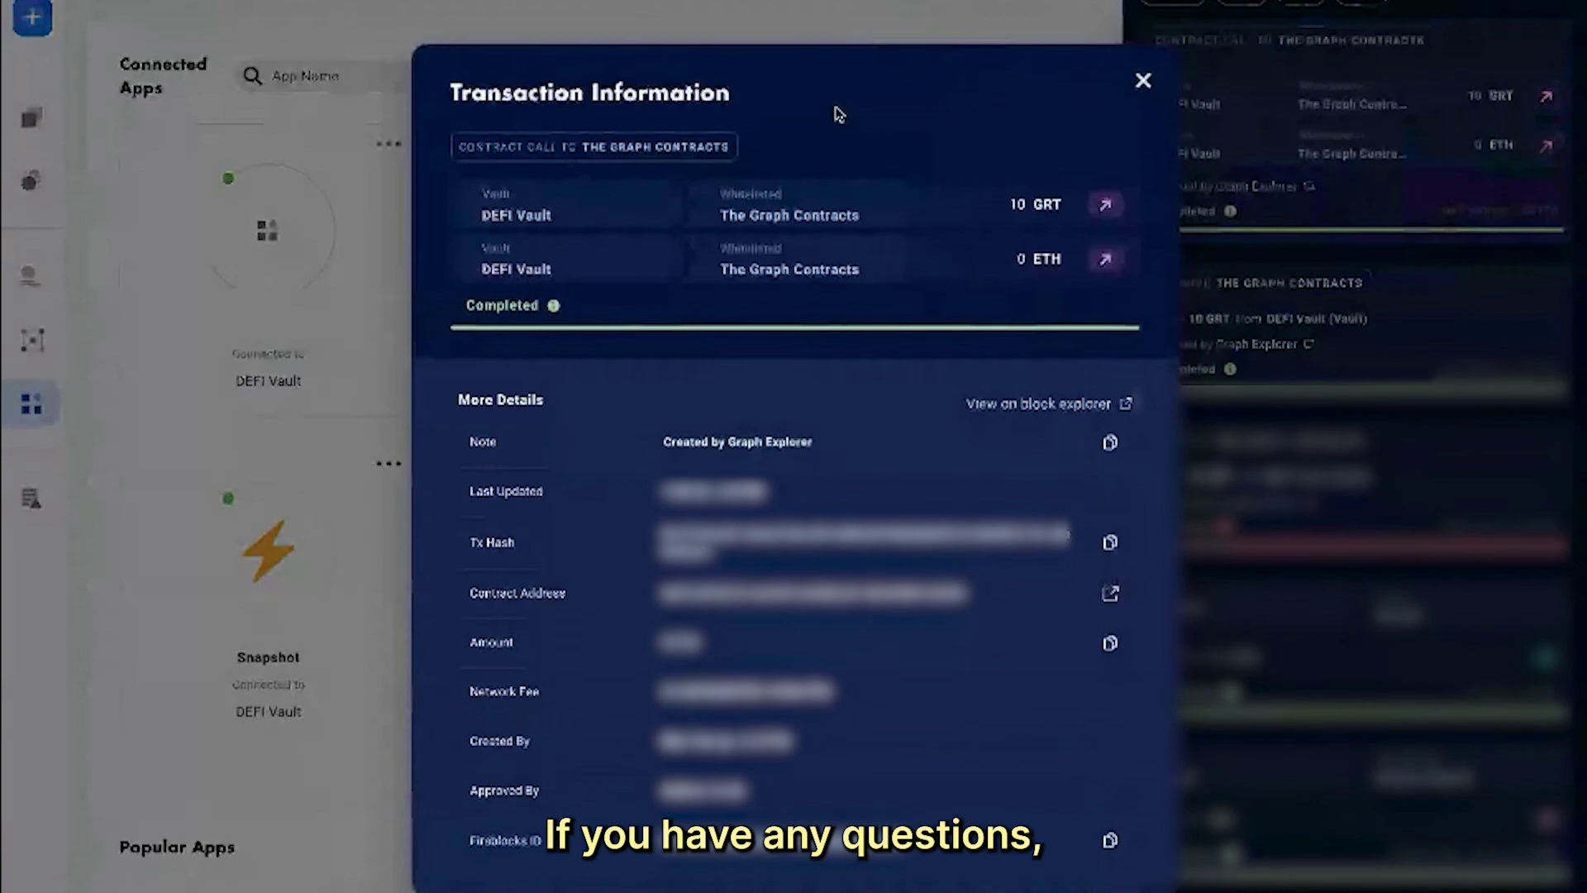